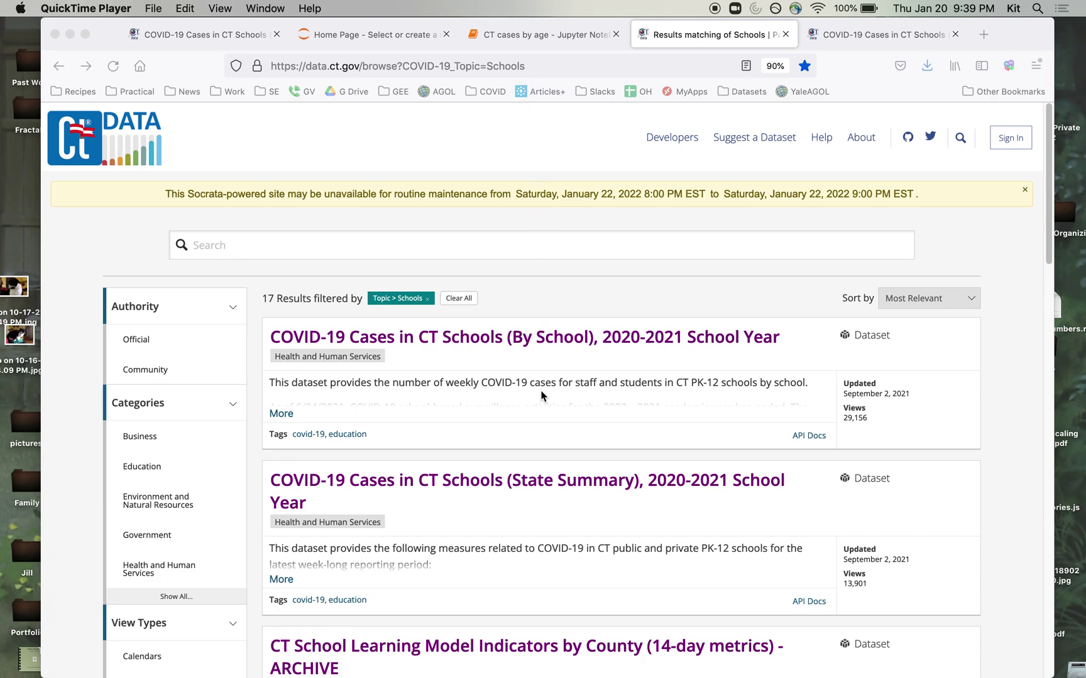
# Step: Open the COVID-19 Cases in CT Schools (By School), 2021-2022 School Year dataset and view its data table
pyautogui.scroll(-5, 600, 302)
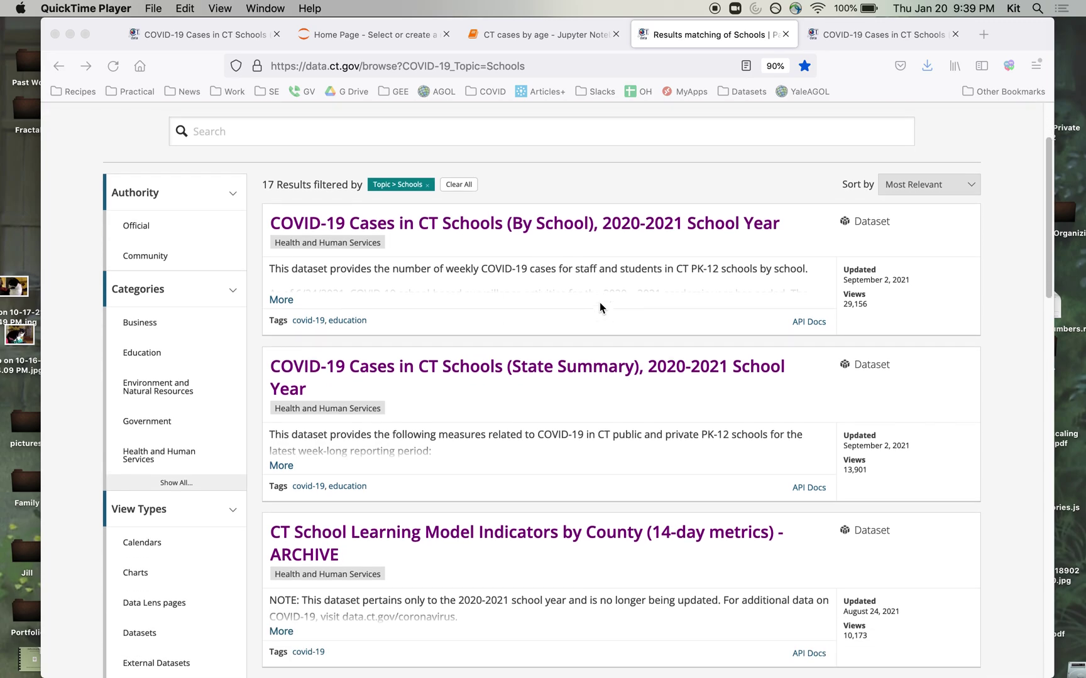
pyautogui.scroll(-5, 599, 308)
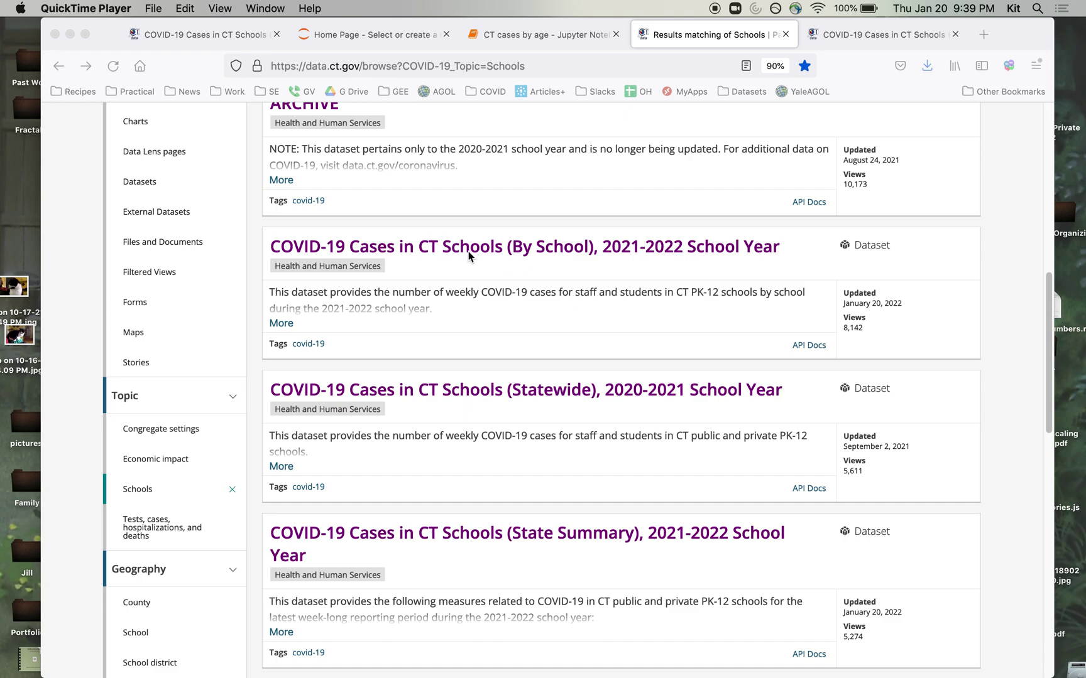
pyautogui.click(538, 252)
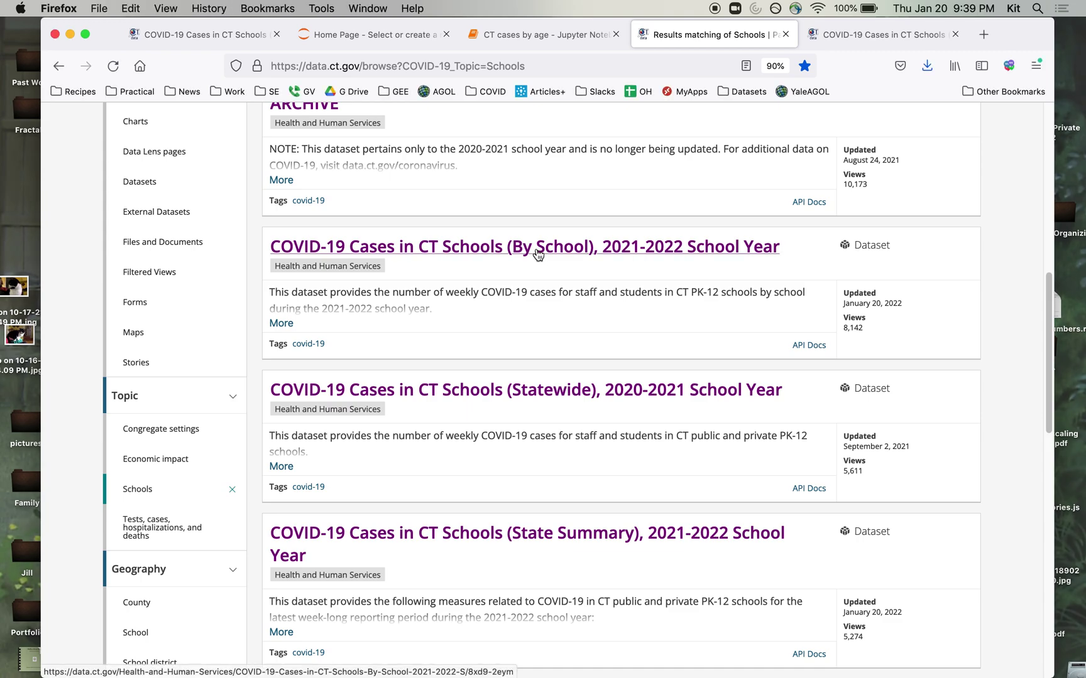
pyautogui.click(537, 252)
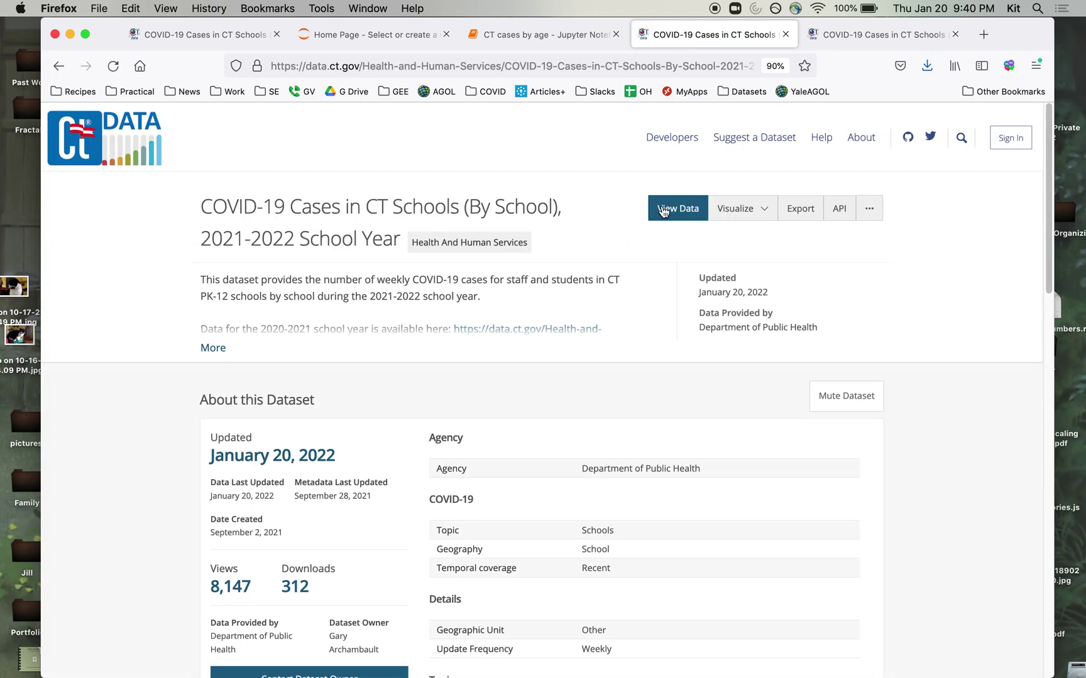
pyautogui.click(671, 210)
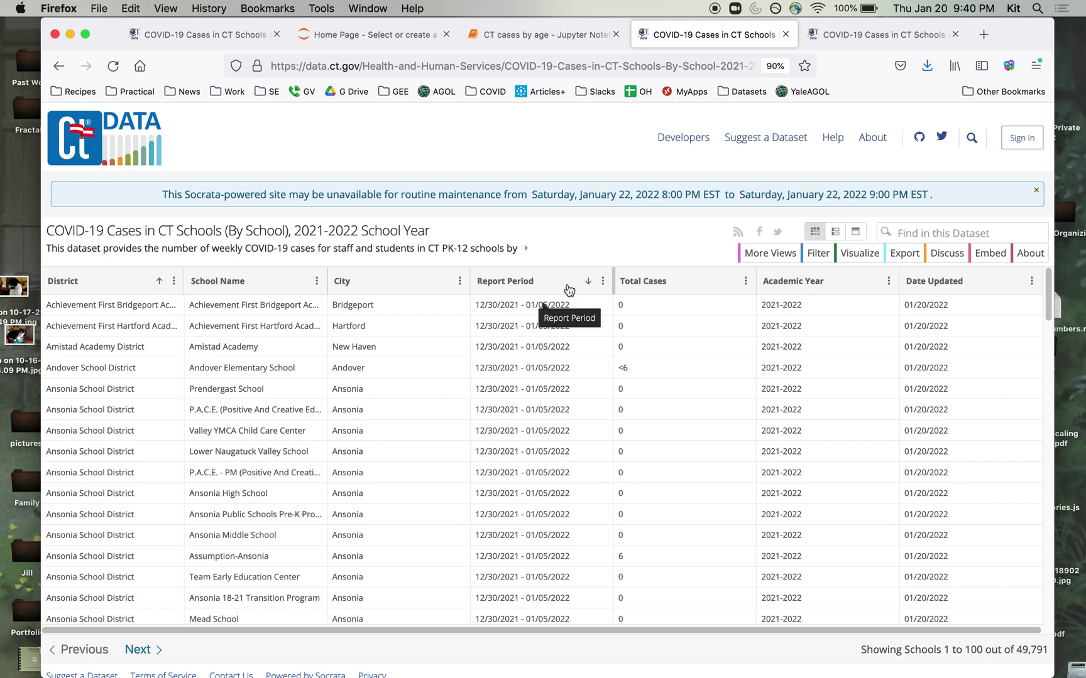
# Step: Filter the table to Report Period is 01/13/2022 - 01/19/2022 and sort the rows by report period in ascending order
pyautogui.click(816, 258)
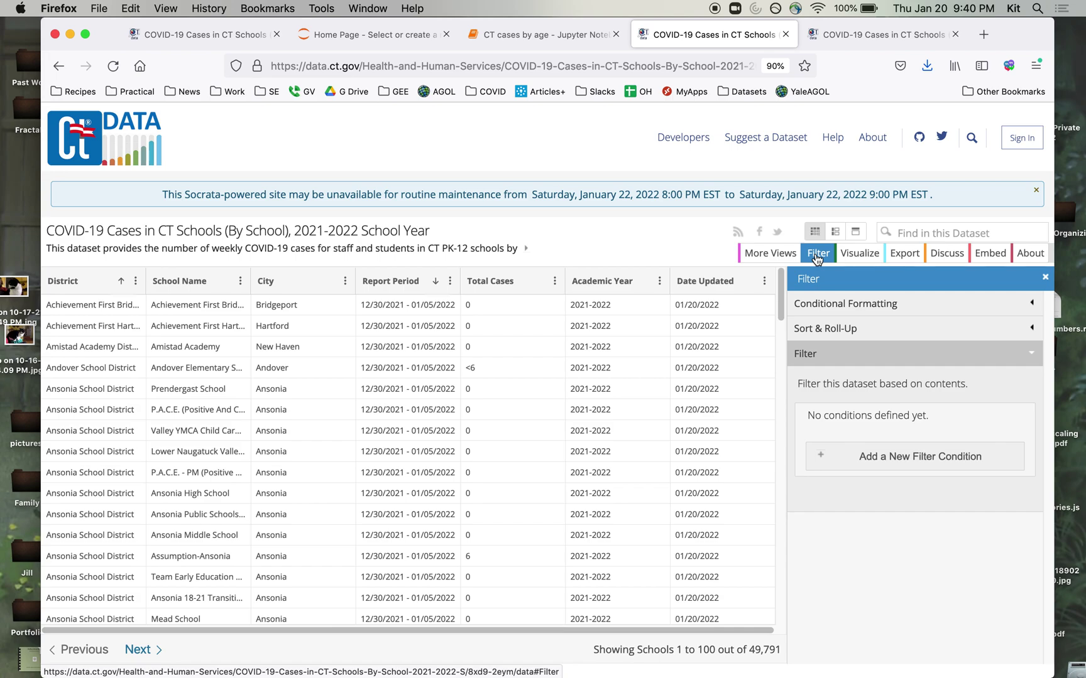
pyautogui.click(884, 459)
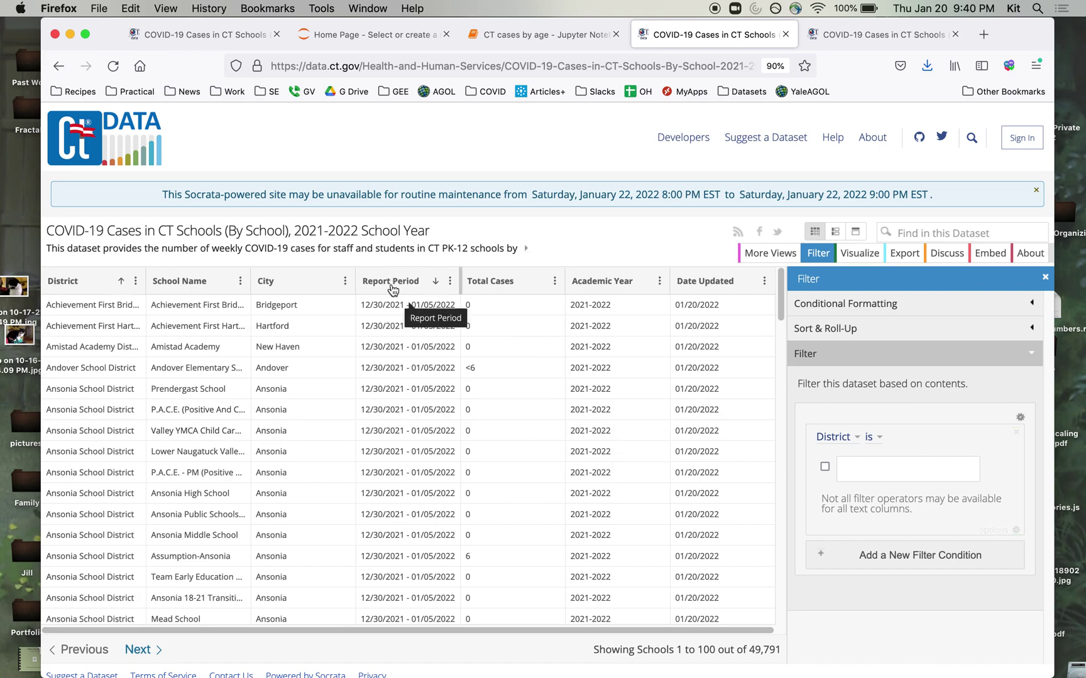
pyautogui.click(852, 443)
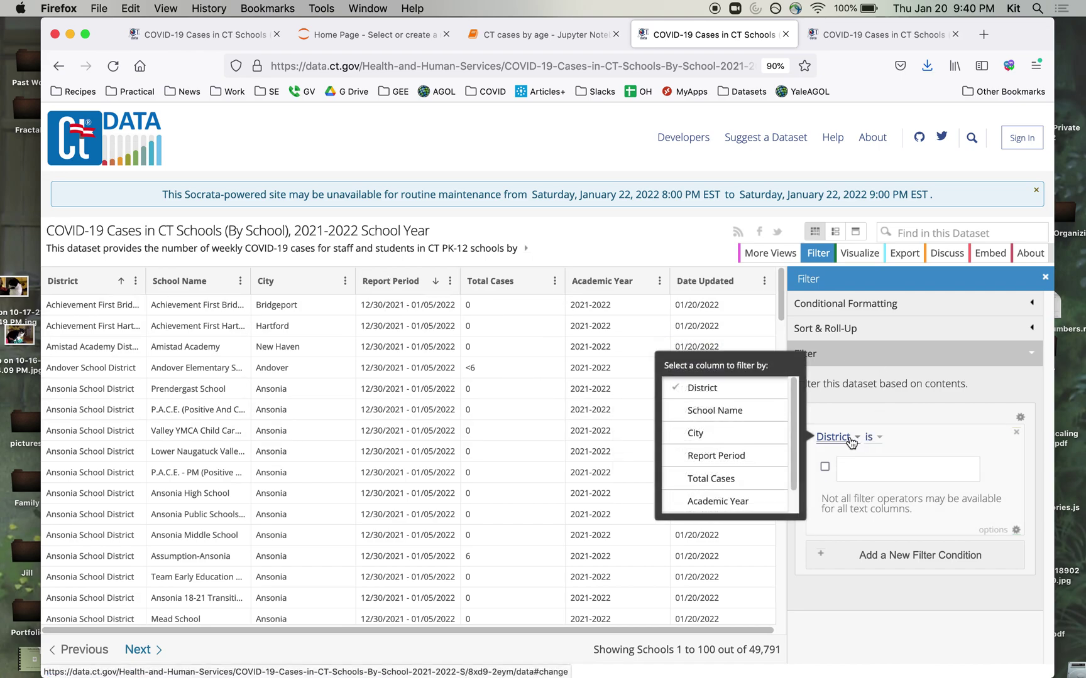
pyautogui.click(764, 458)
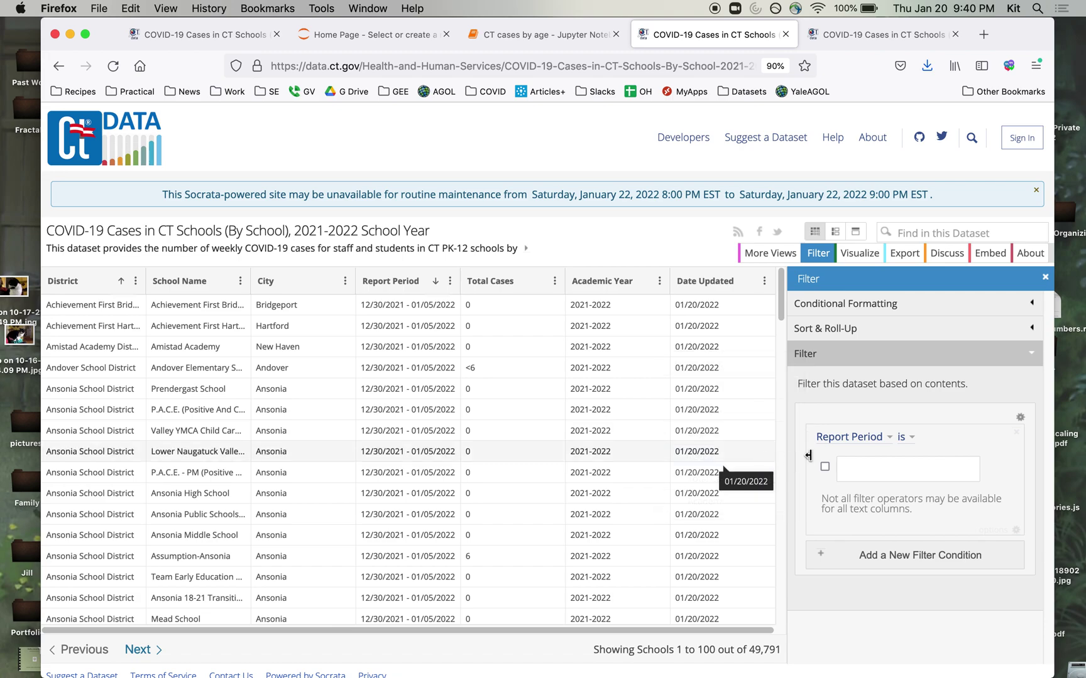
pyautogui.click(861, 465)
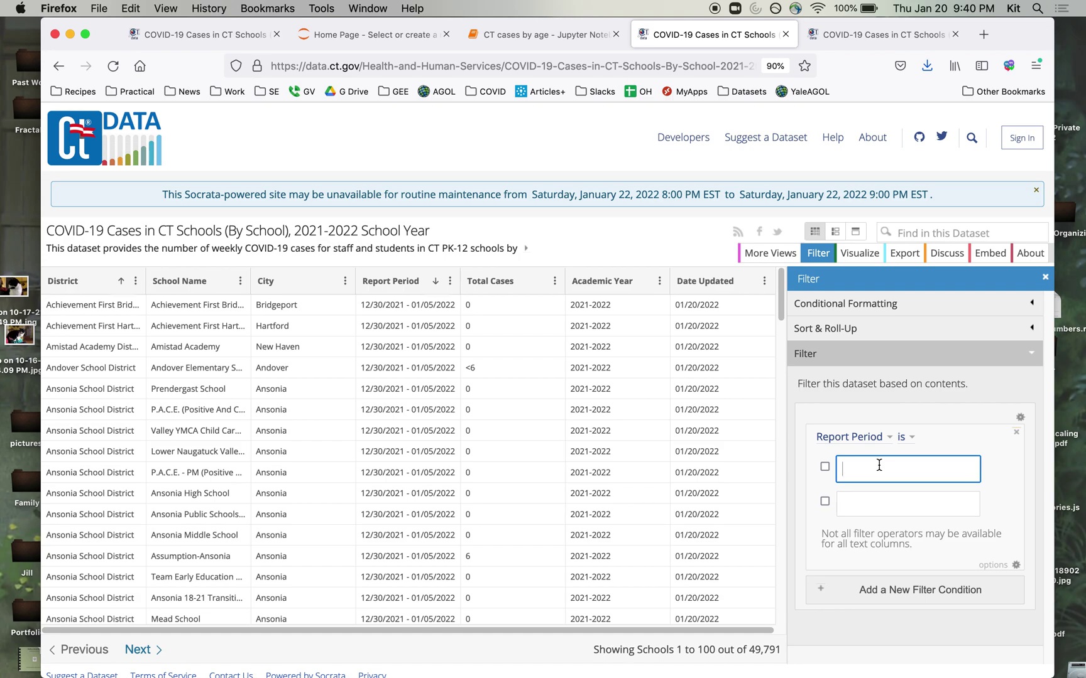
pyautogui.write('01/')
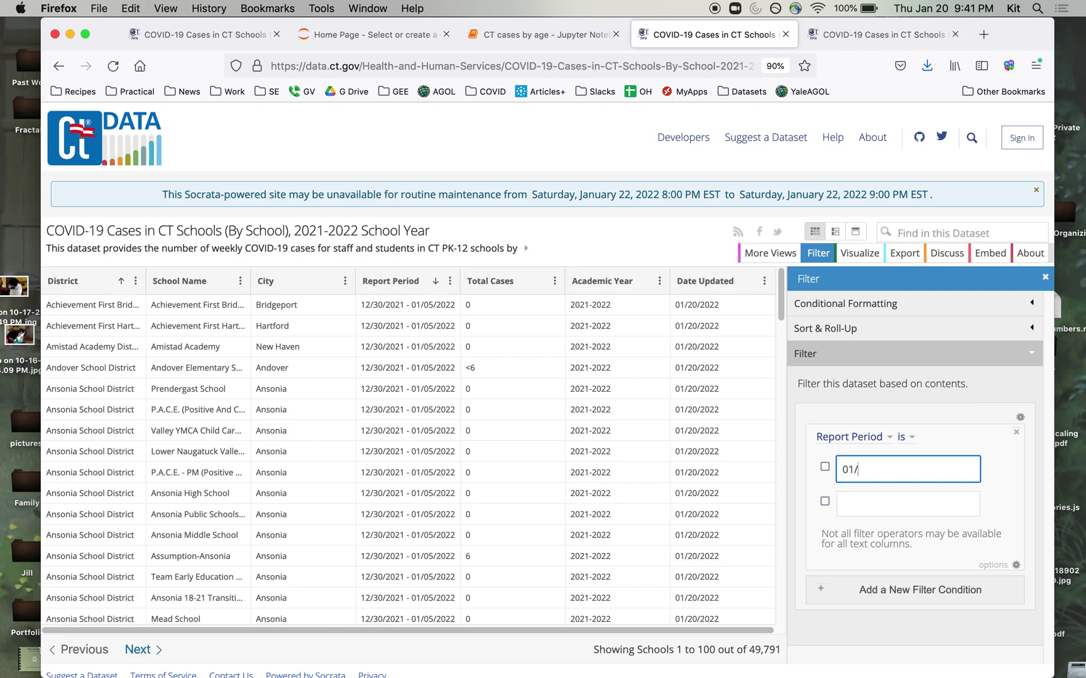
pyautogui.write('13/2022 - 01/19/2022')
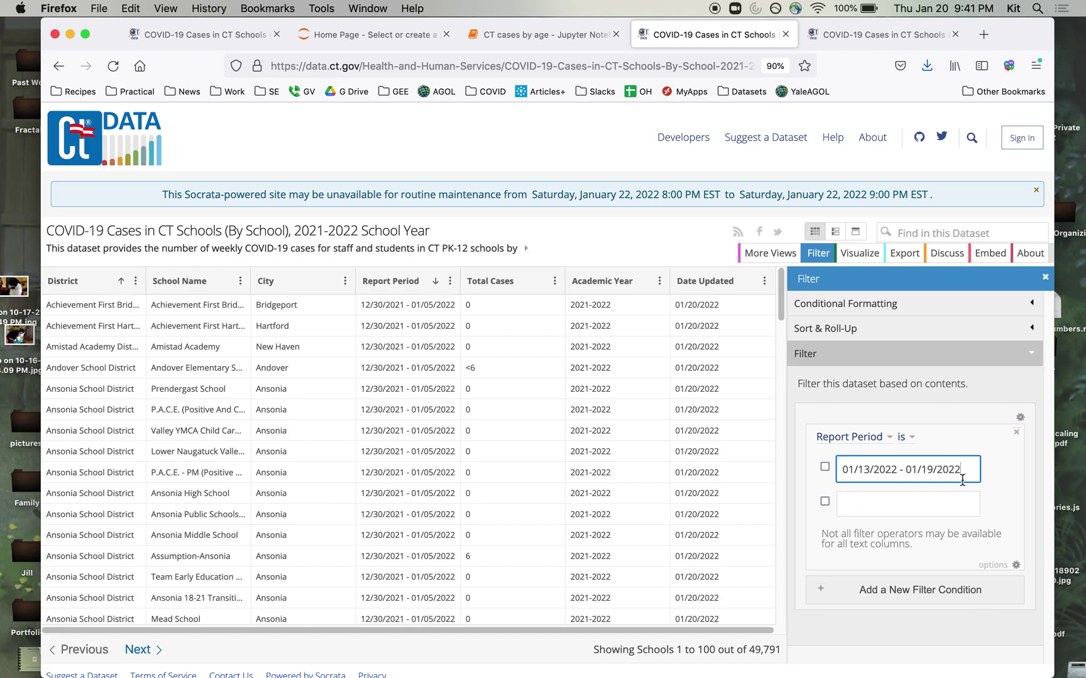
pyautogui.click(456, 308)
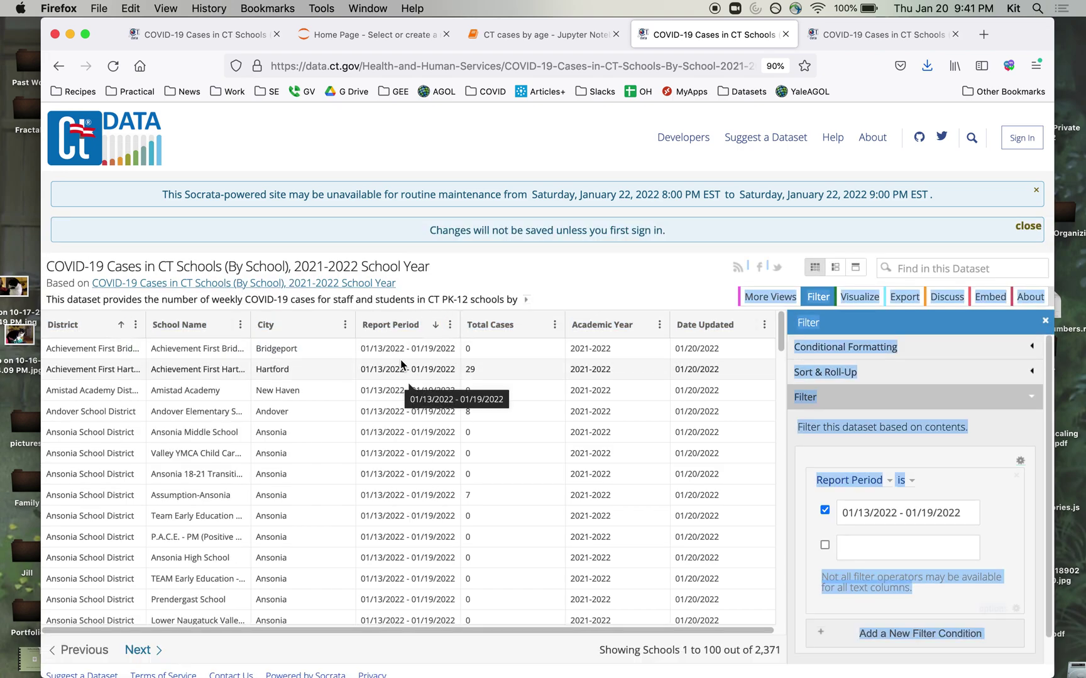
pyautogui.click(400, 363)
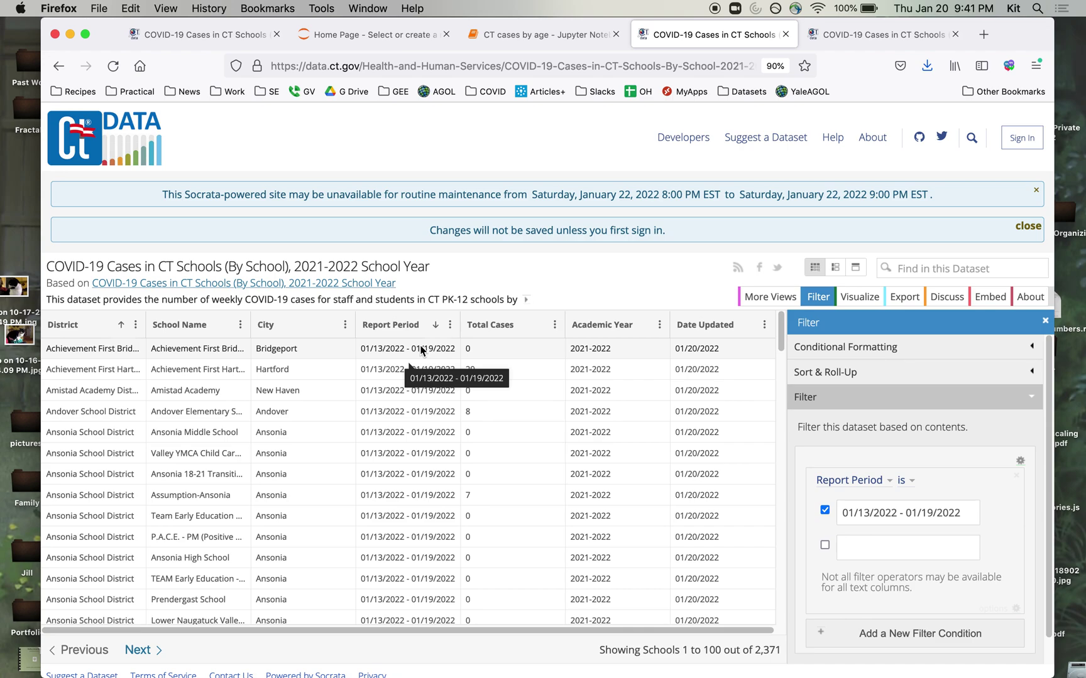
pyautogui.click(435, 325)
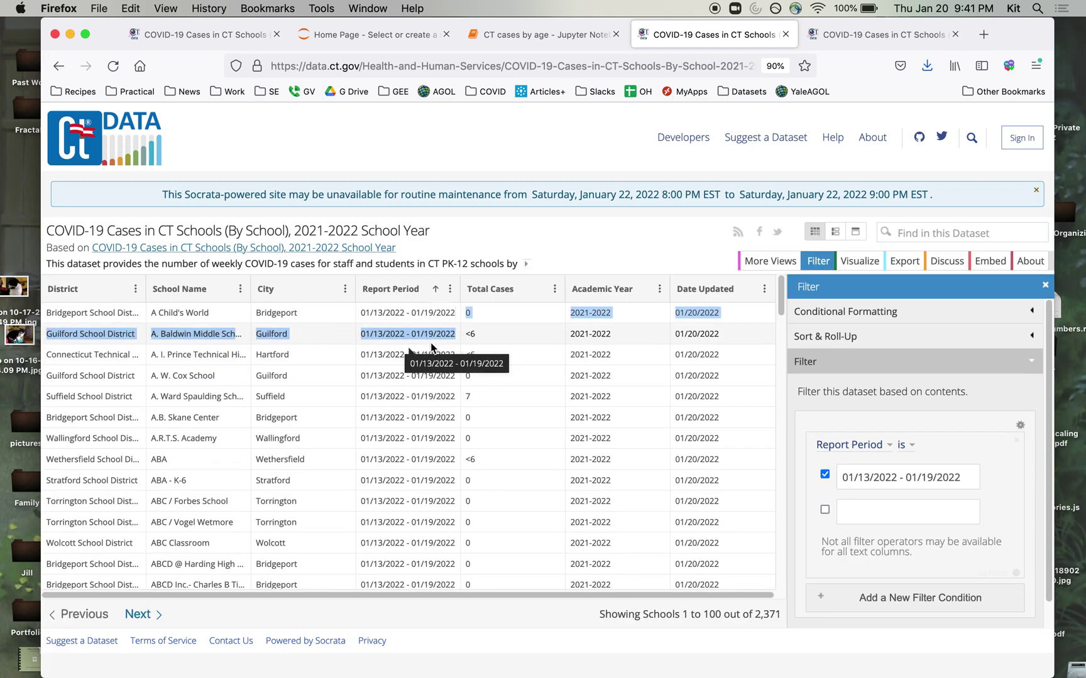
pyautogui.moveTo(455, 334); pyautogui.dragTo(391, 332)
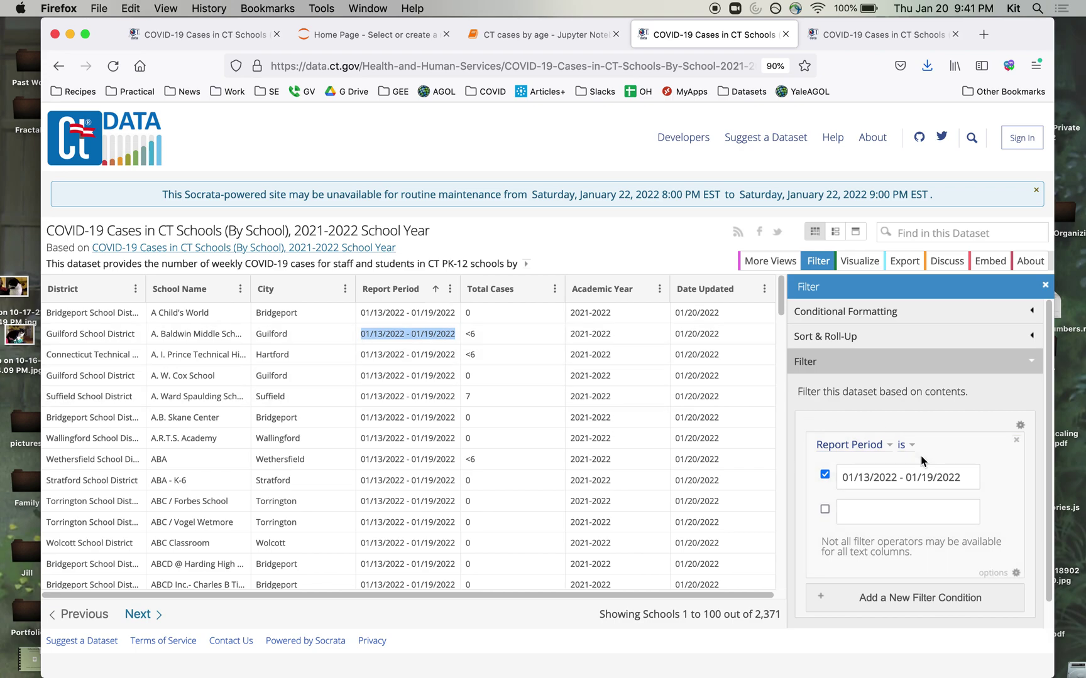
pyautogui.click(914, 512)
pyautogui.write('01/13/2022 - 01/19/2022')
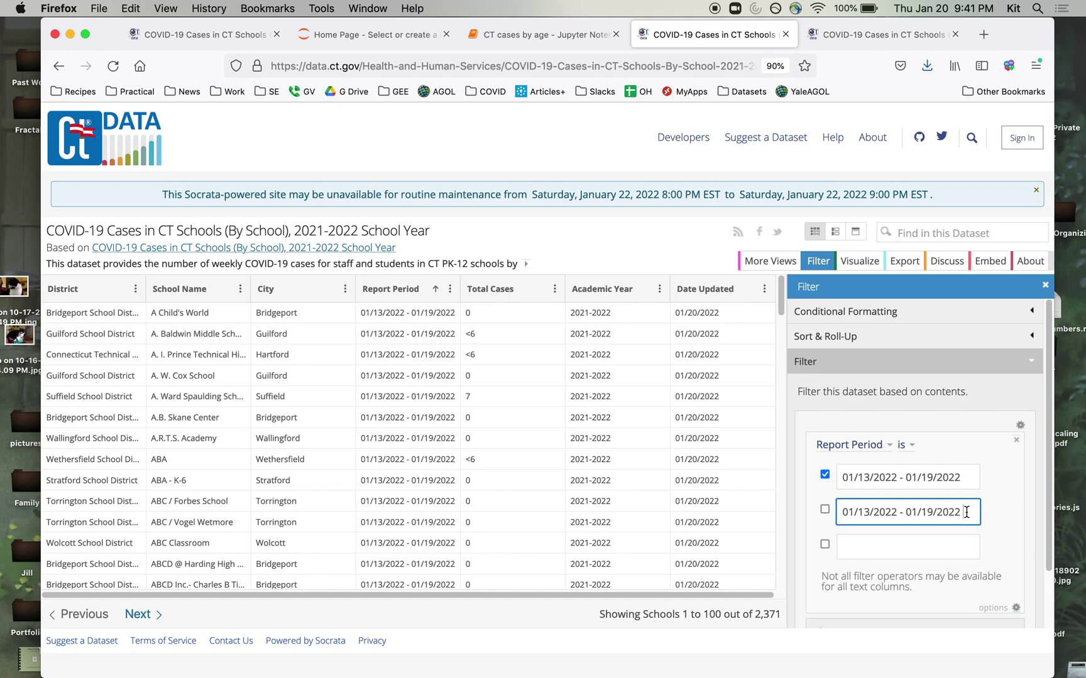
pyautogui.moveTo(953, 512); pyautogui.dragTo(831, 504)
pyautogui.press('BackSpace')
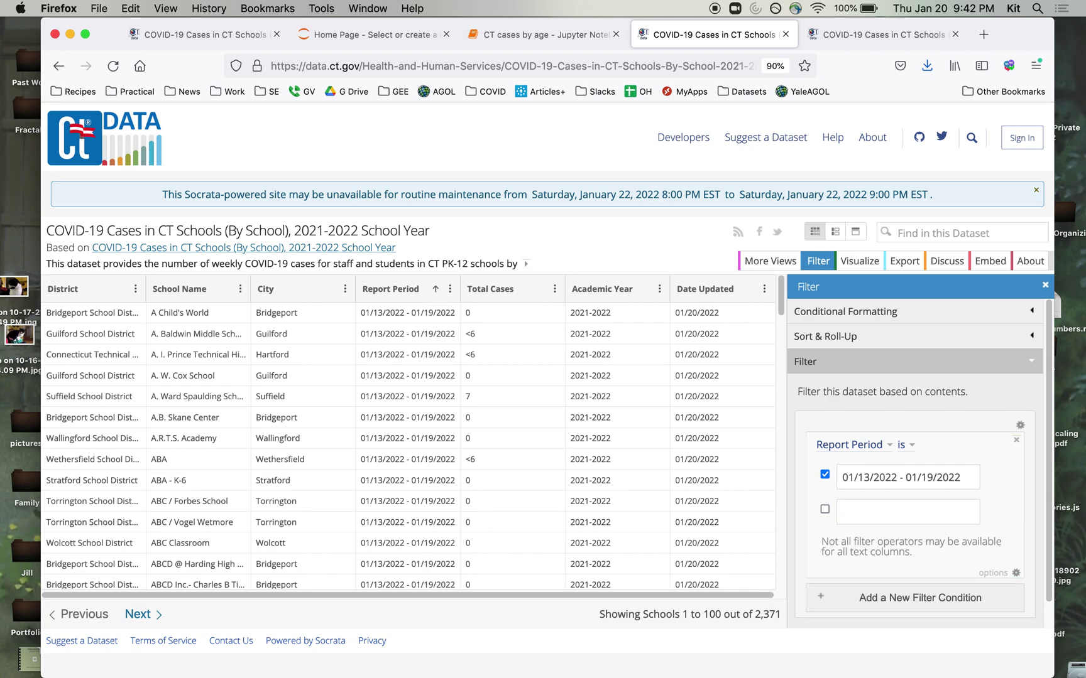
# Step: Add a second filter condition that limits City to Bridgeport and apply it
pyautogui.click(823, 601)
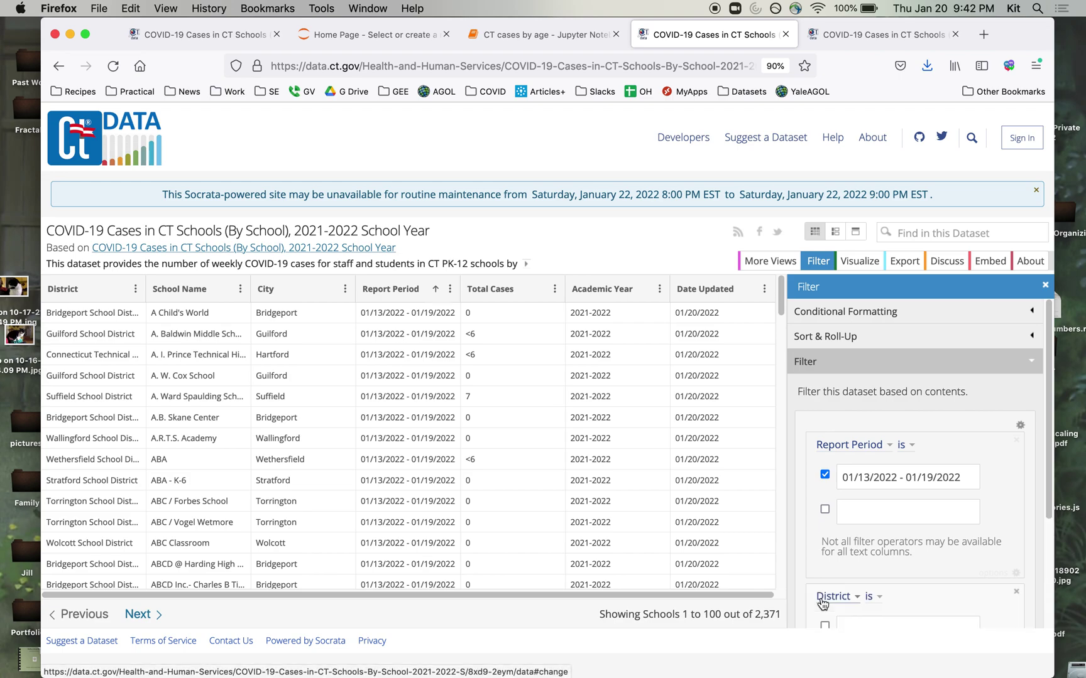
pyautogui.scroll(-5, 940, 597)
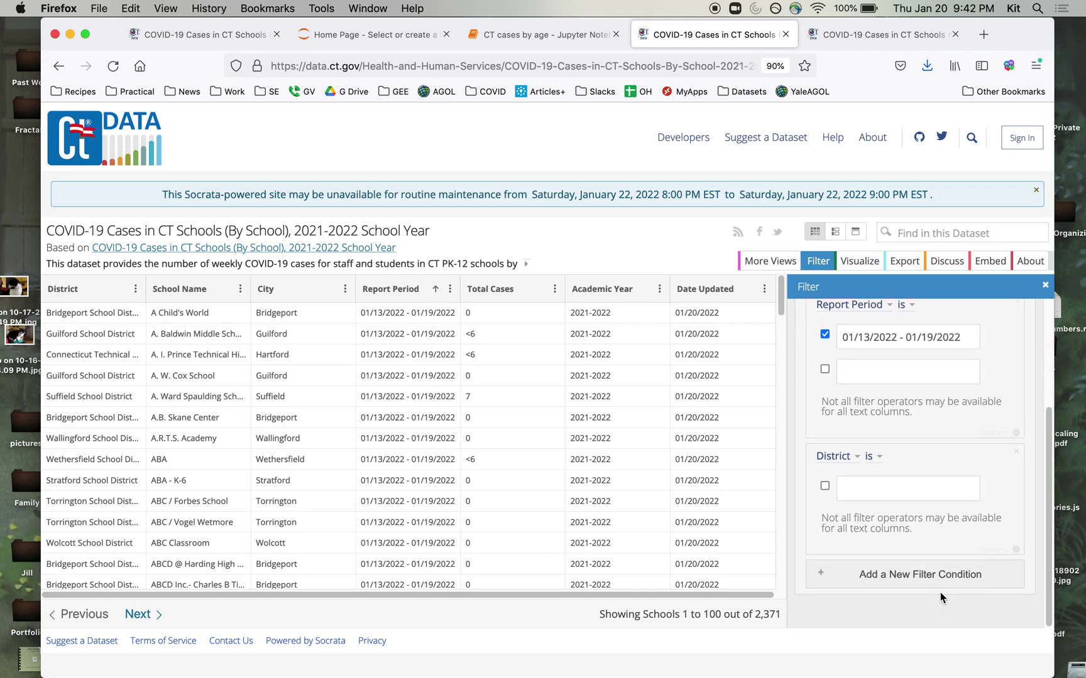
pyautogui.click(848, 459)
pyautogui.click(754, 467)
pyautogui.click(844, 487)
pyautogui.write('Bridgd')
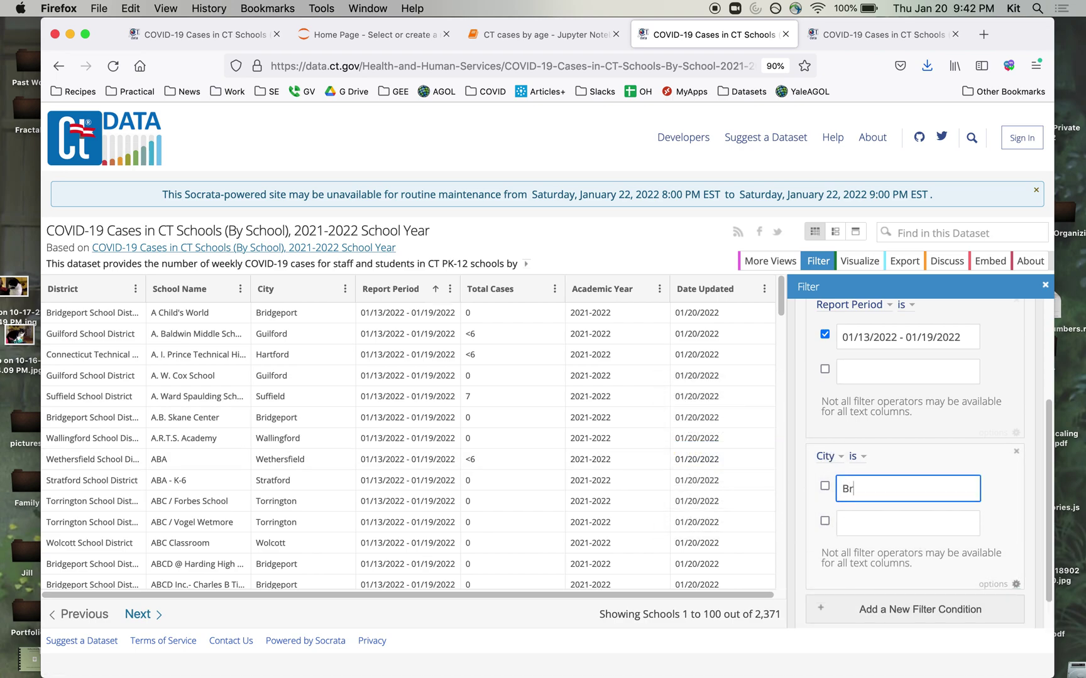
pyautogui.press('BackSpace')
pyautogui.write('eport')
pyautogui.click(824, 488)
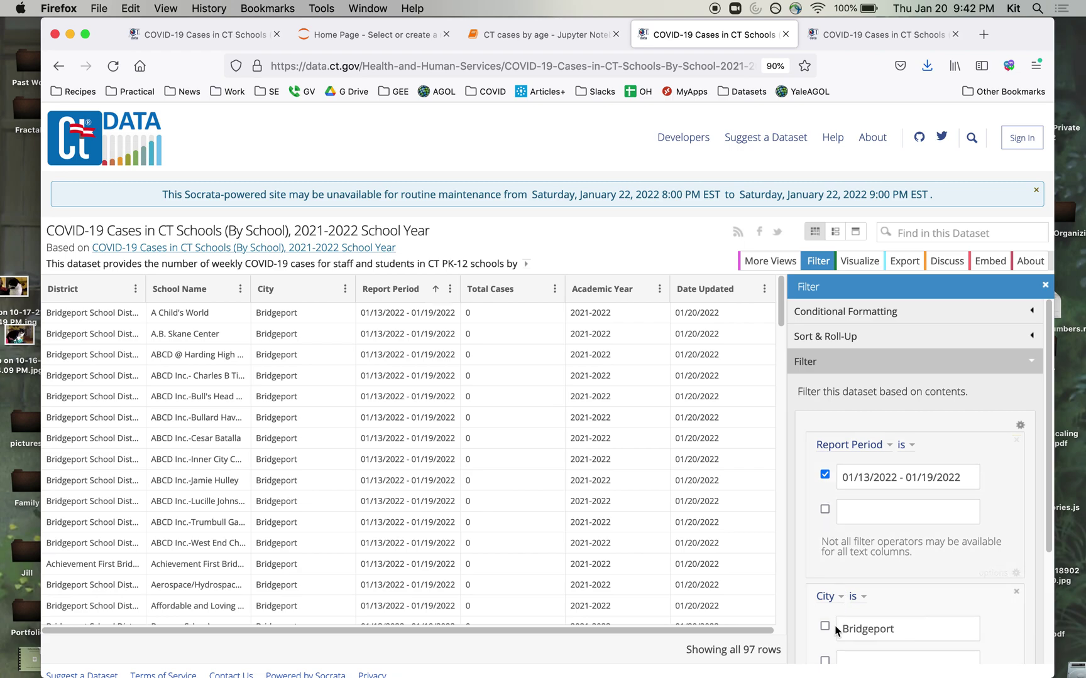
pyautogui.click(825, 627)
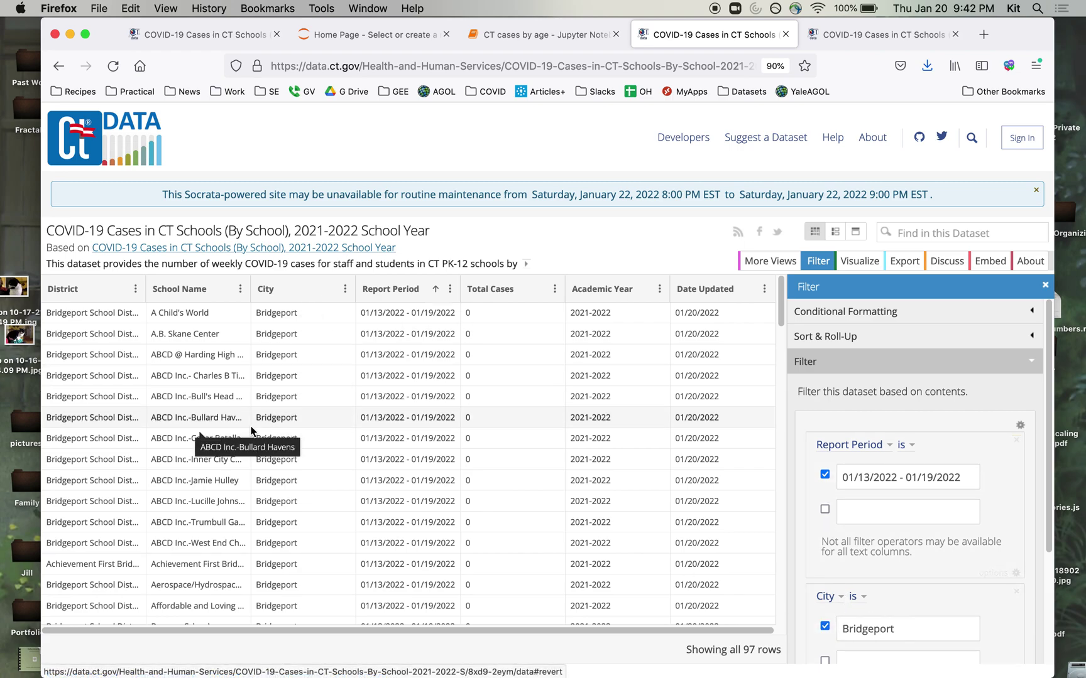
# Step: Turn off the Bridgeport value and change that filter condition to Total Cases is not 0
pyautogui.click(824, 627)
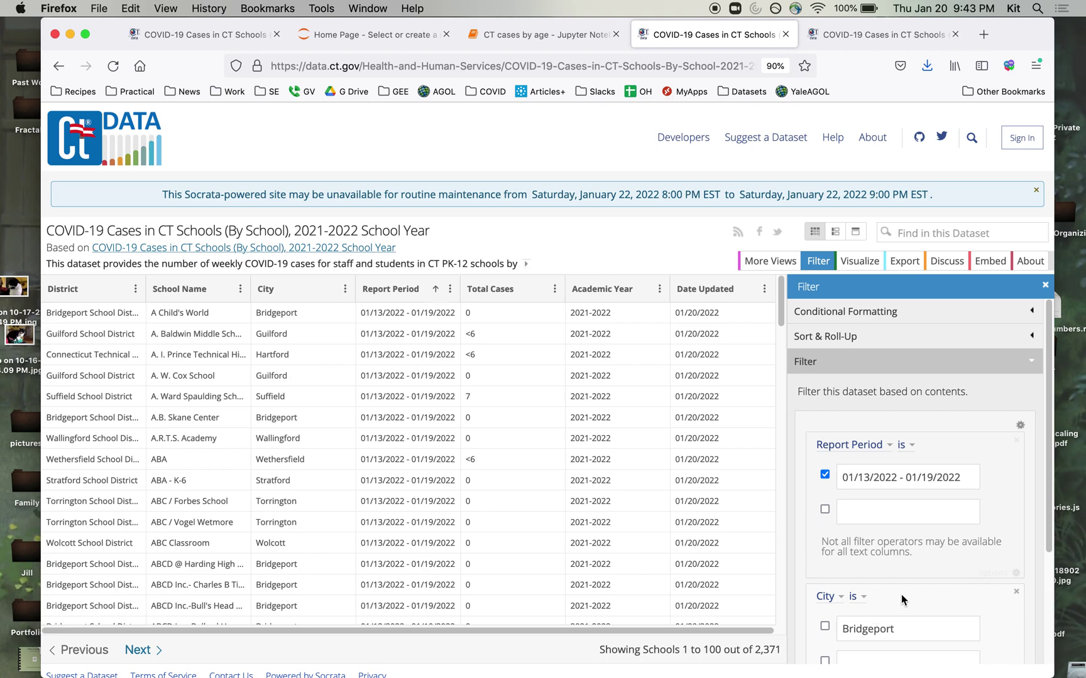
pyautogui.scroll(-5, 903, 597)
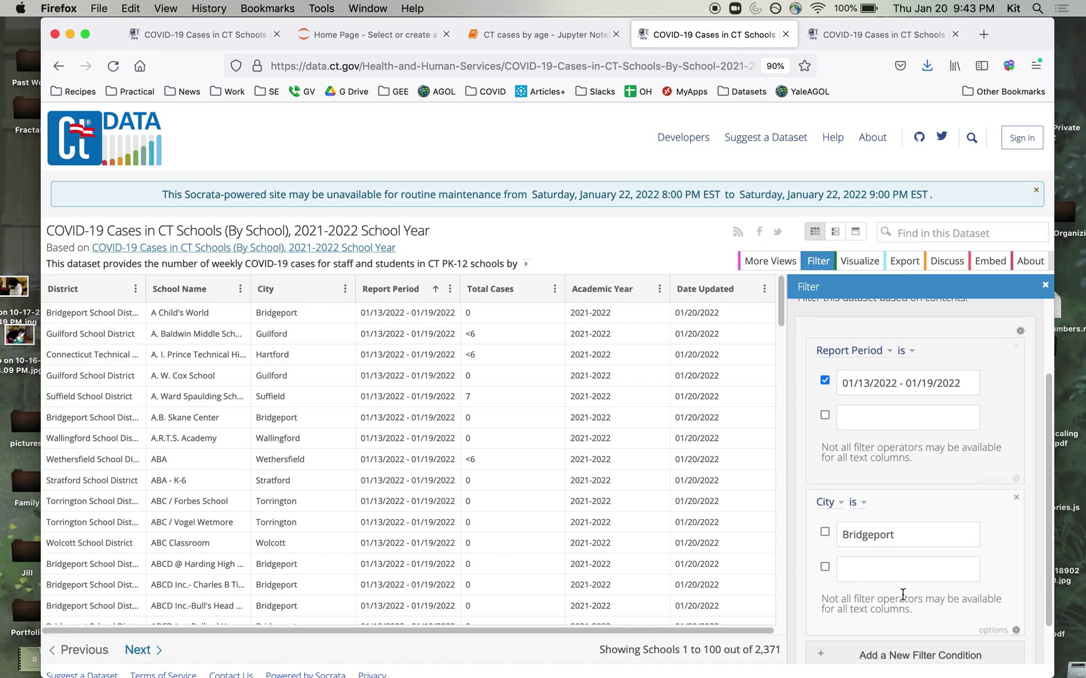
pyautogui.click(841, 504)
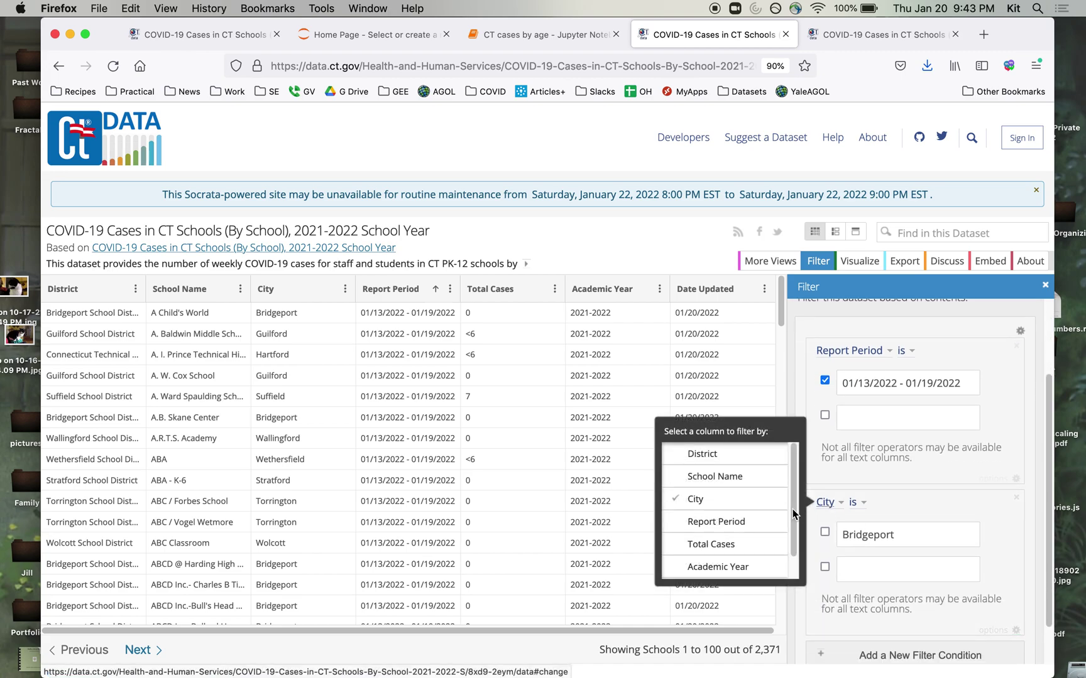
pyautogui.click(742, 544)
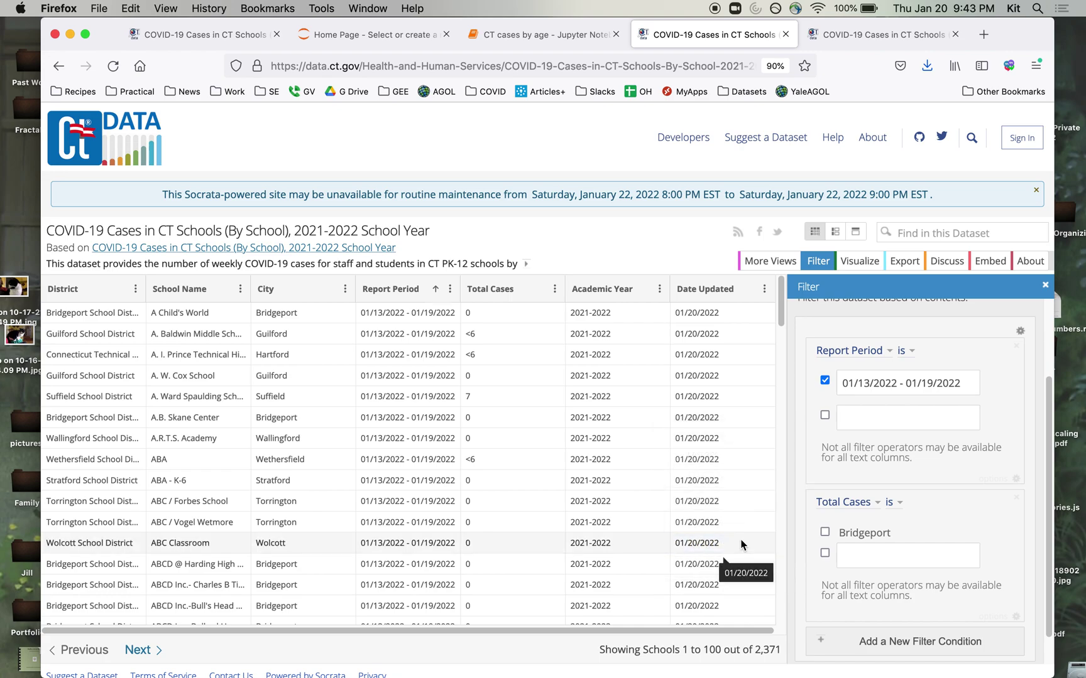
pyautogui.click(892, 504)
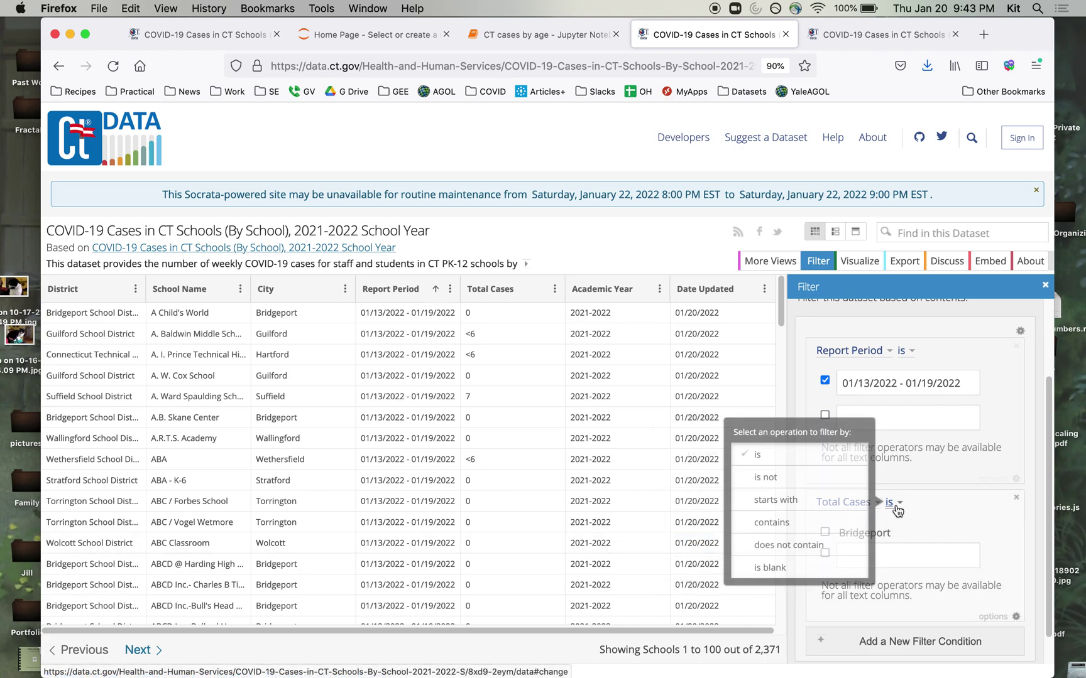
pyautogui.click(809, 483)
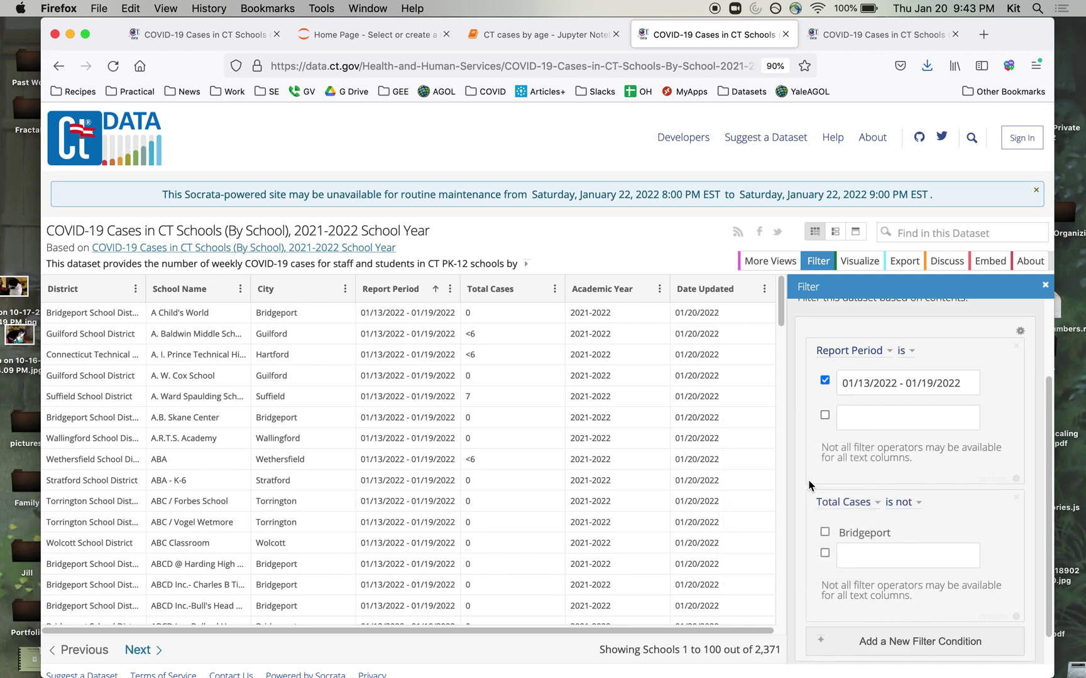
pyautogui.click(852, 553)
pyautogui.write('0')
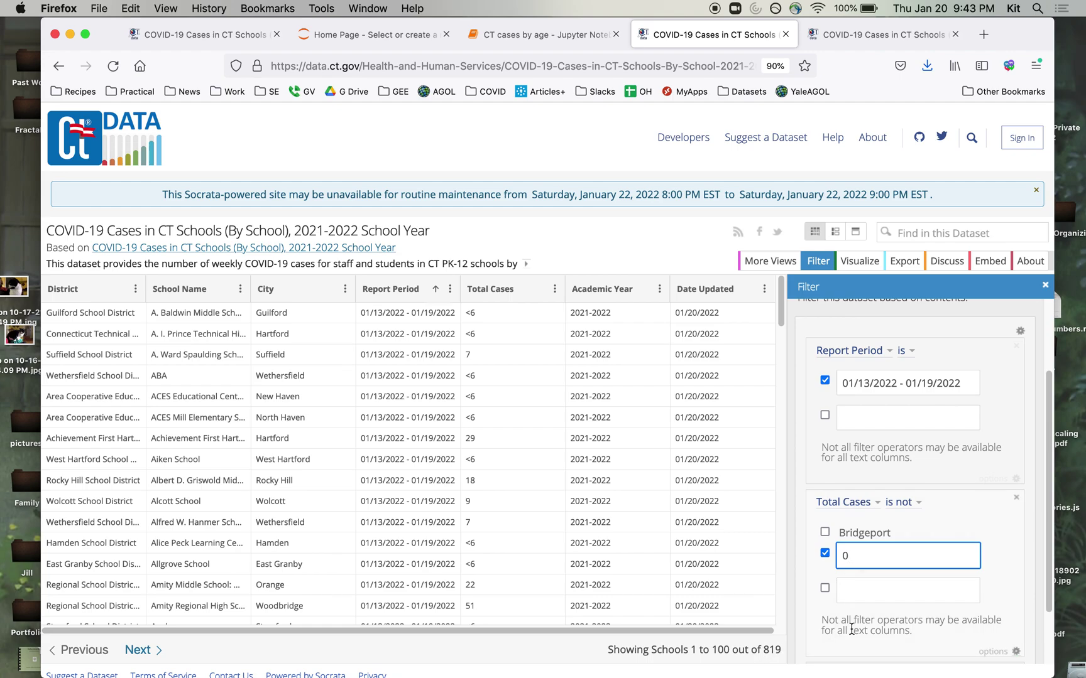
# Step: Add a third filter condition, Total Cases is not <6, and sort the rows by Total Cases in ascending order
pyautogui.scroll(-2, 851, 628)
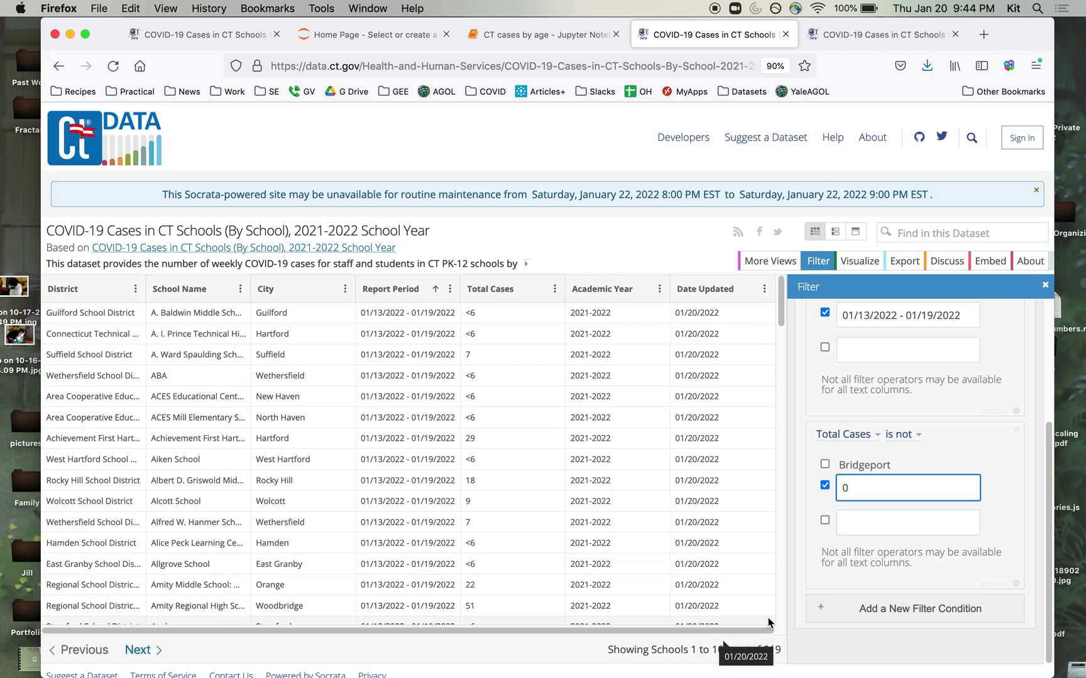
pyautogui.click(825, 609)
pyautogui.click(832, 607)
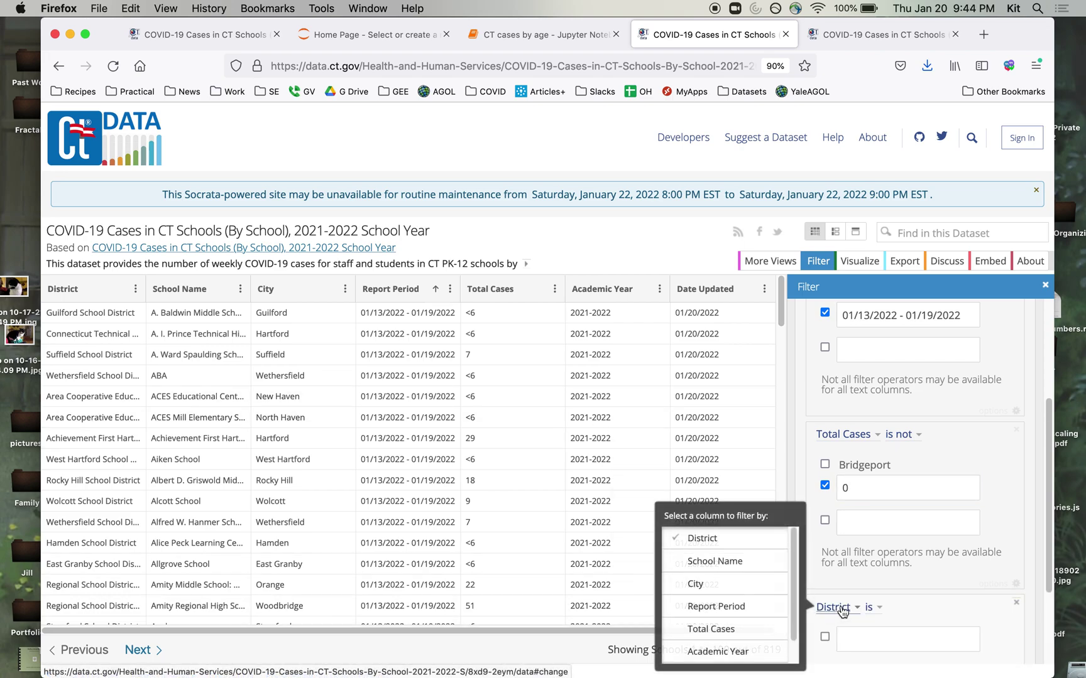
pyautogui.click(729, 629)
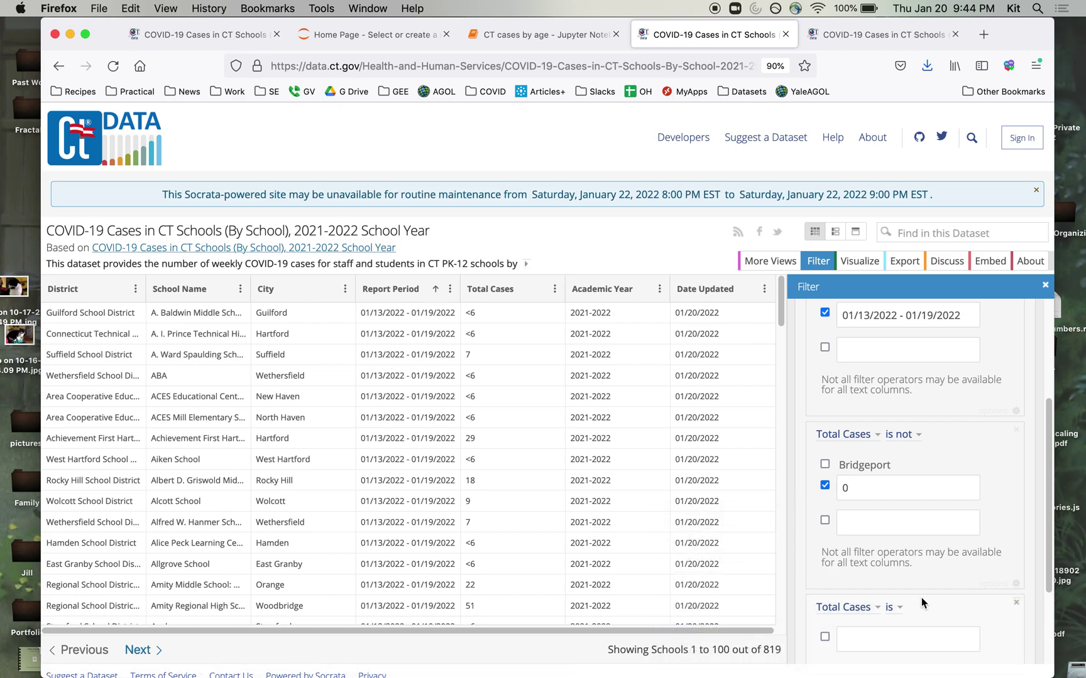
pyautogui.click(896, 616)
pyautogui.click(835, 566)
pyautogui.click(869, 634)
pyautogui.write('<6')
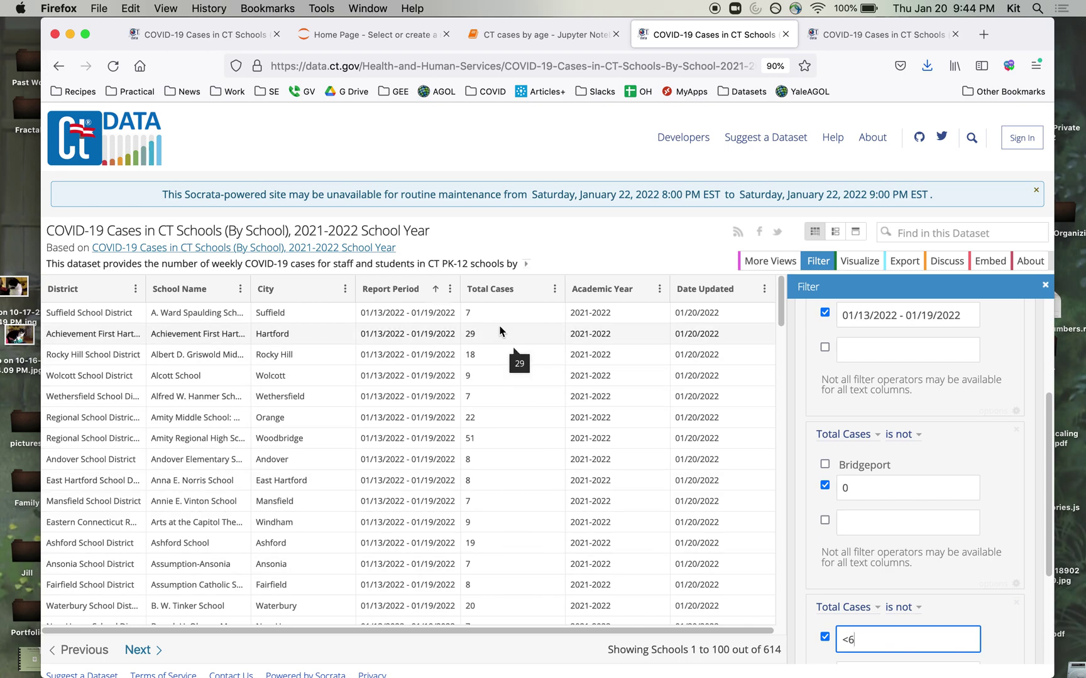
pyautogui.click(517, 294)
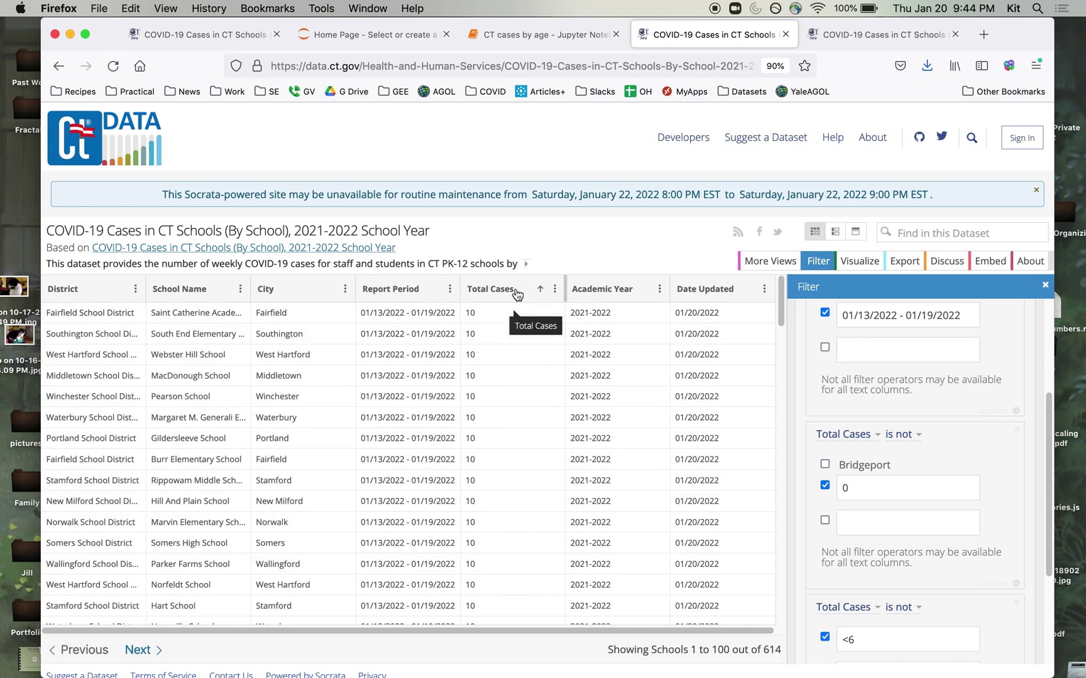
# Step: Sort the table rows by Total Cases in descending order and look through the order of the values
pyautogui.click(517, 295)
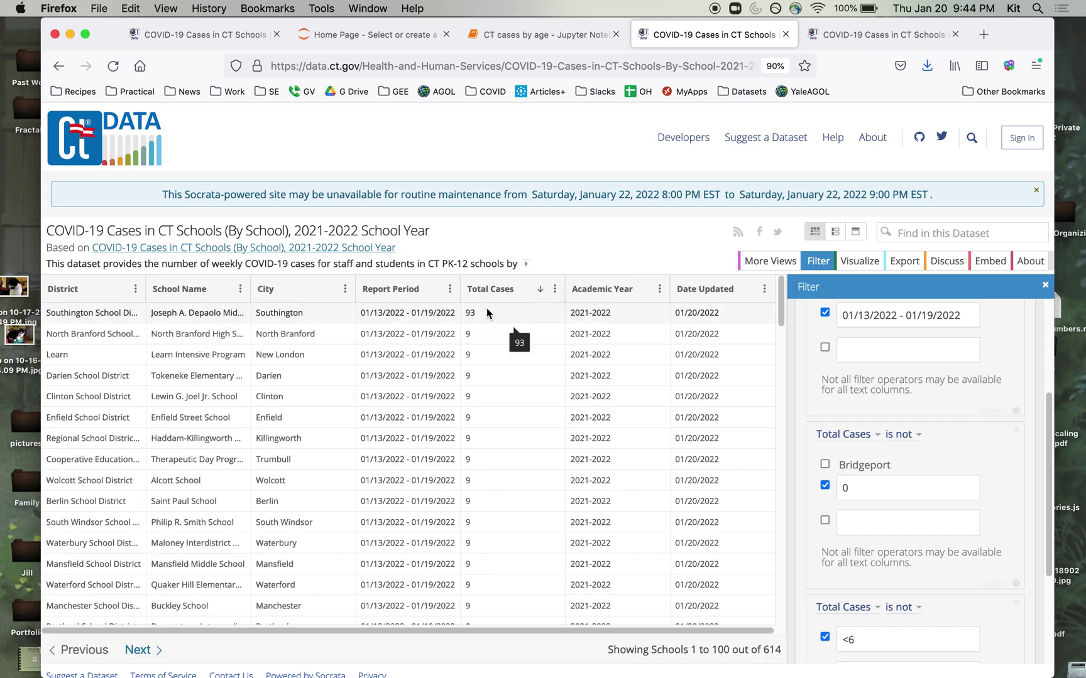
pyautogui.moveTo(781, 317); pyautogui.dragTo(782, 458)
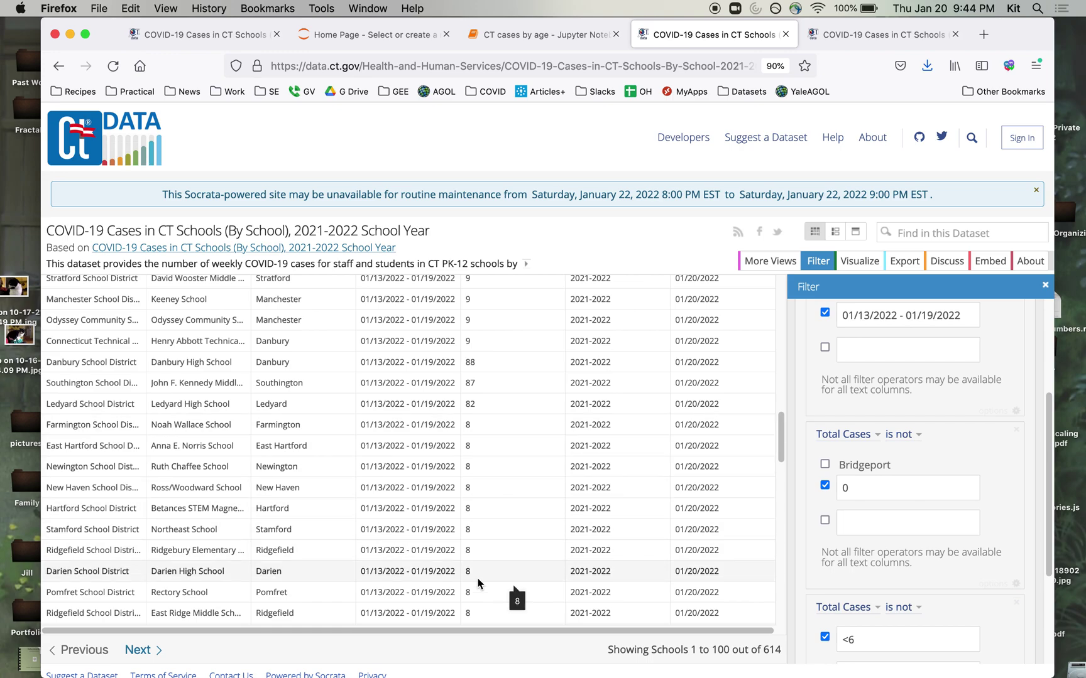
# Step: Export the filtered dataset as CSV for Excel and open it in LibreOffice with the default comma- and tab-separated import settings
pyautogui.click(896, 264)
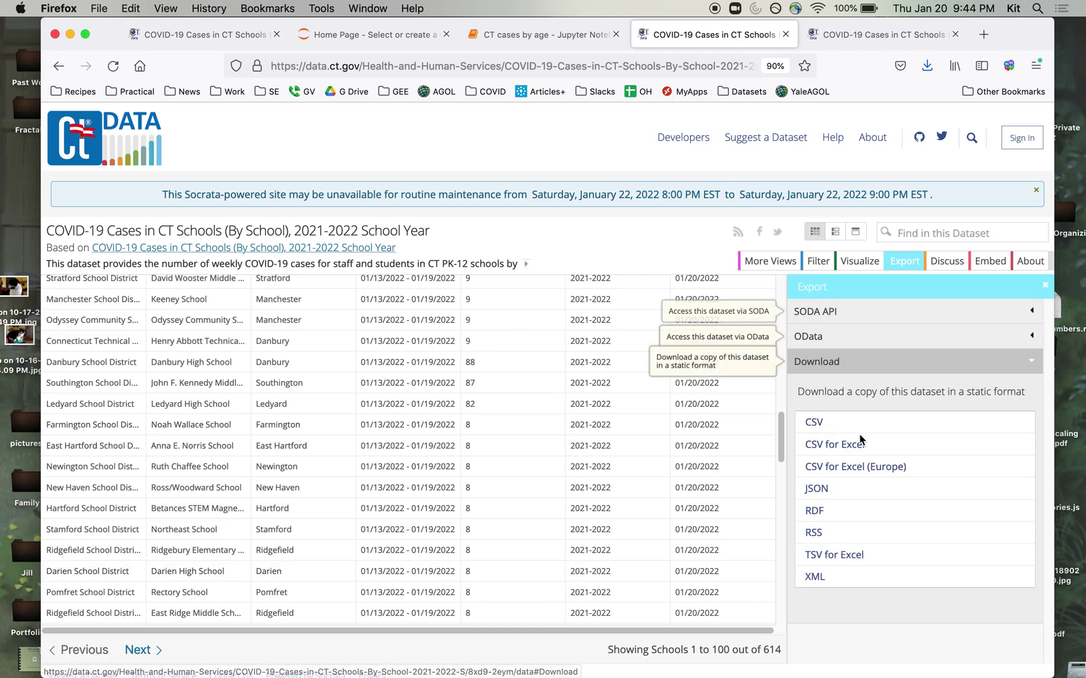
pyautogui.click(820, 446)
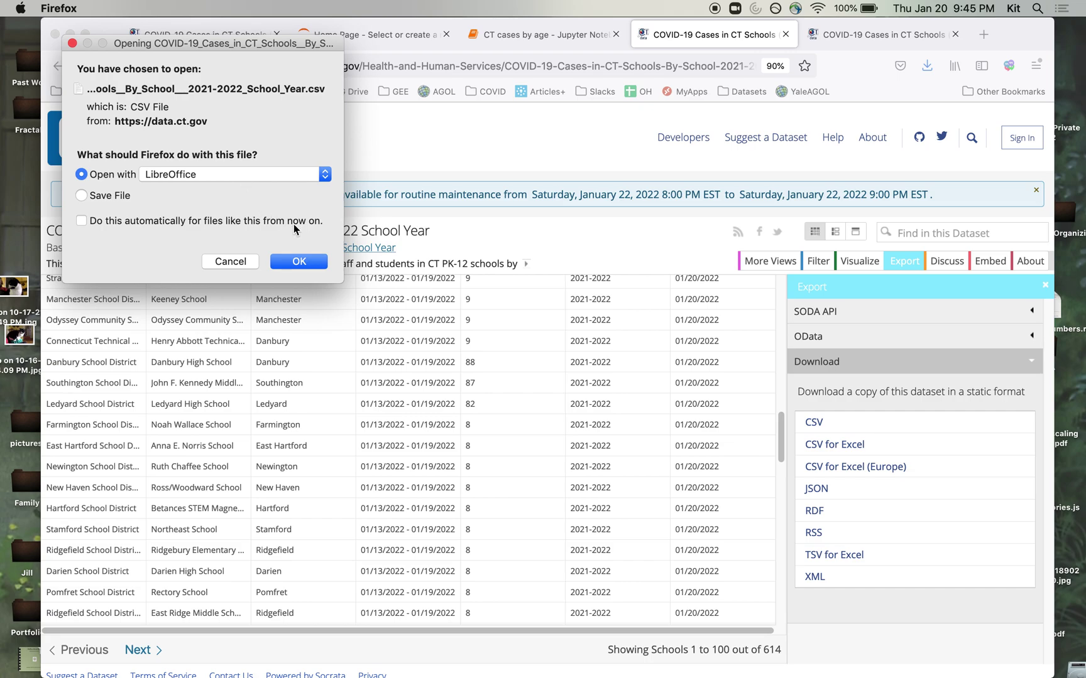
pyautogui.click(301, 261)
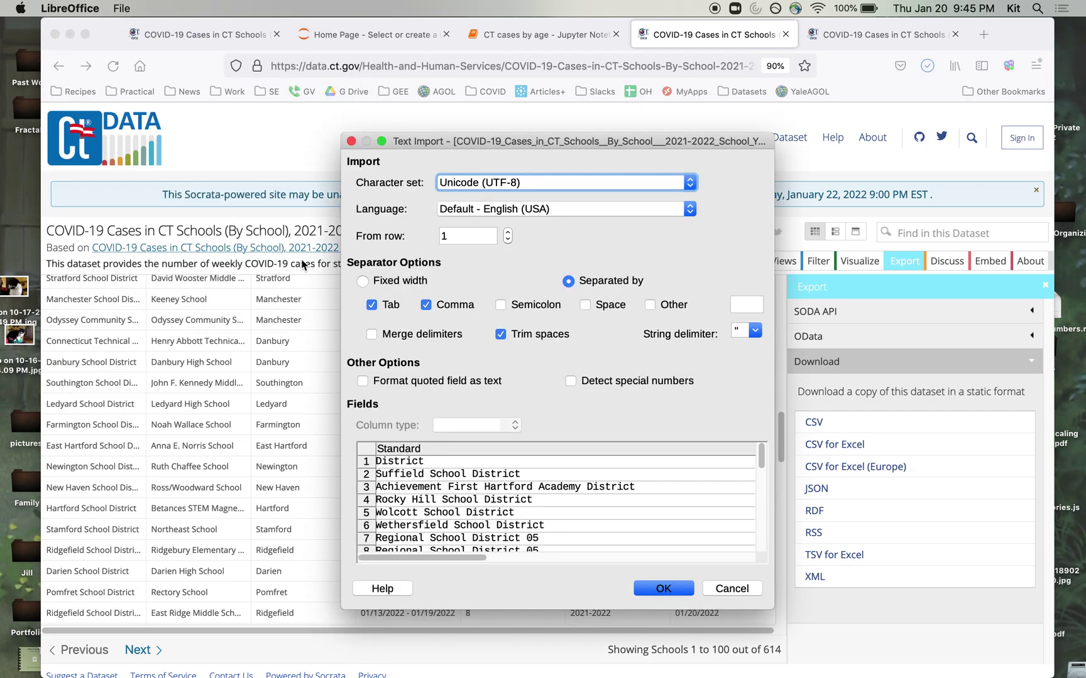
pyautogui.click(670, 588)
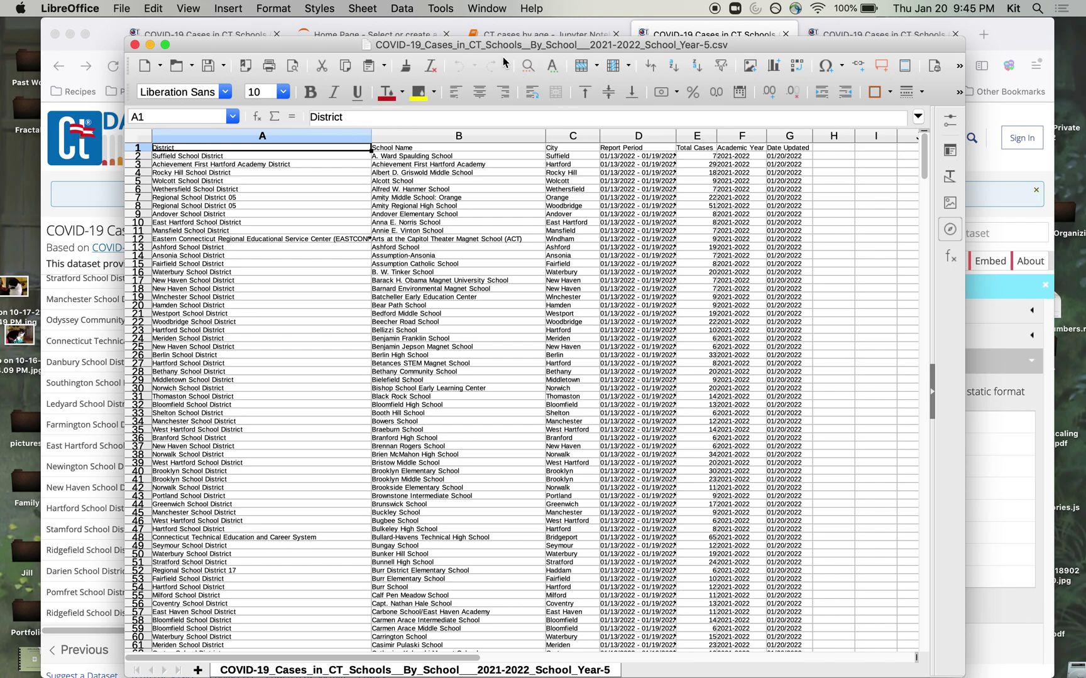
# Step: Sort the spreadsheet's data rows by Total Cases in descending order and clear the range selection
pyautogui.click(398, 10)
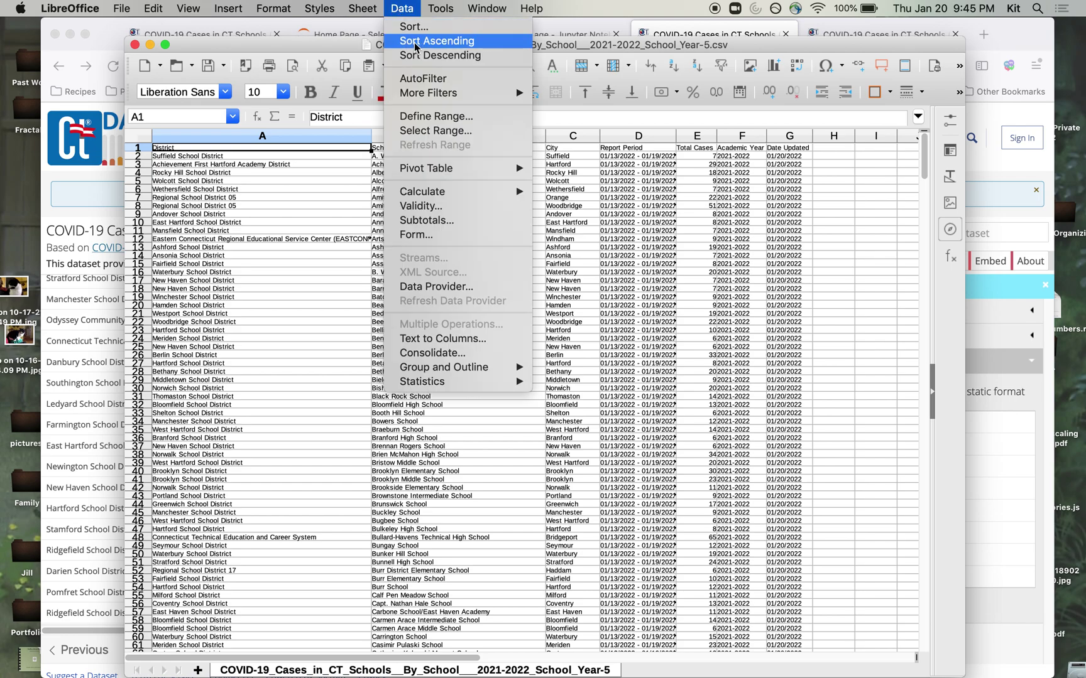
pyautogui.click(414, 27)
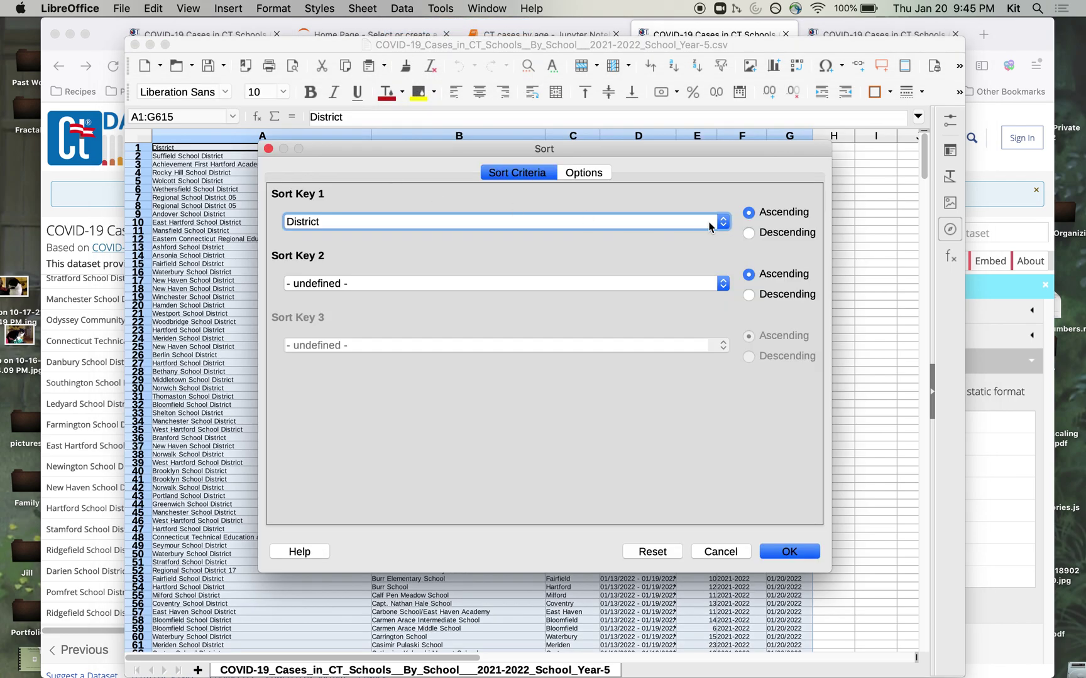
pyautogui.click(723, 224)
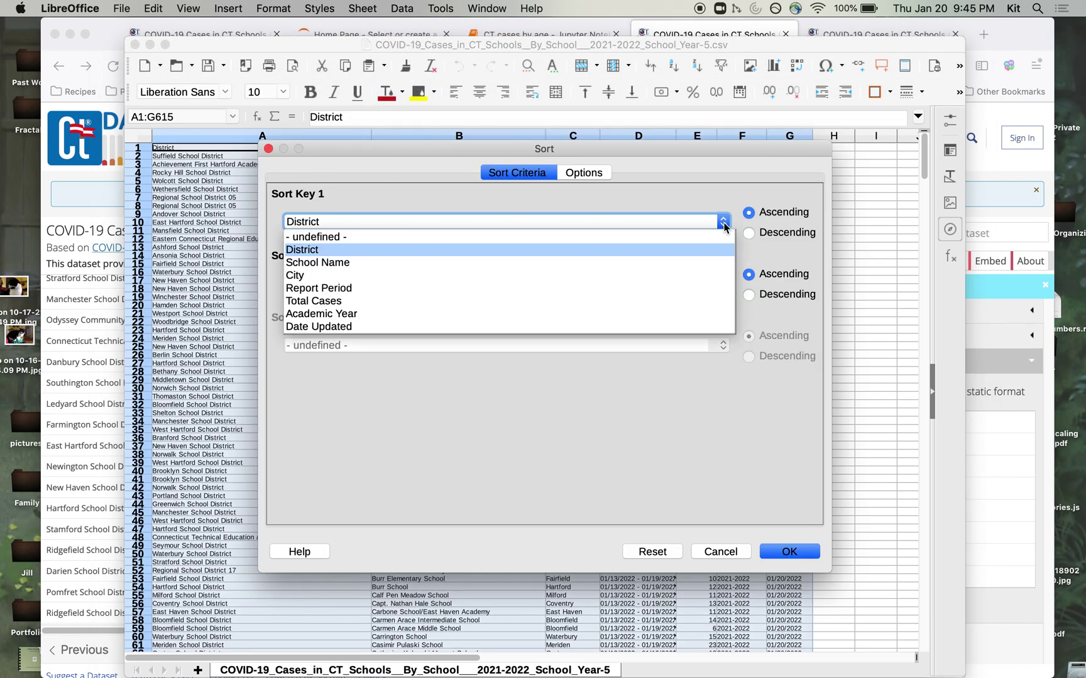
pyautogui.click(681, 301)
pyautogui.click(772, 237)
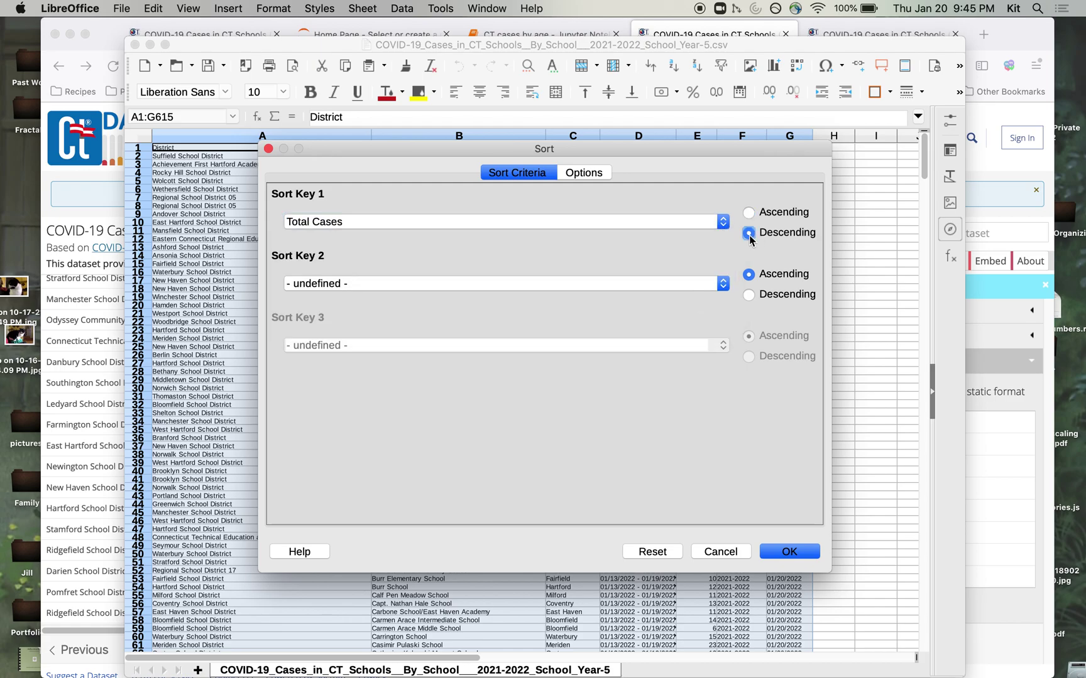
pyautogui.click(790, 552)
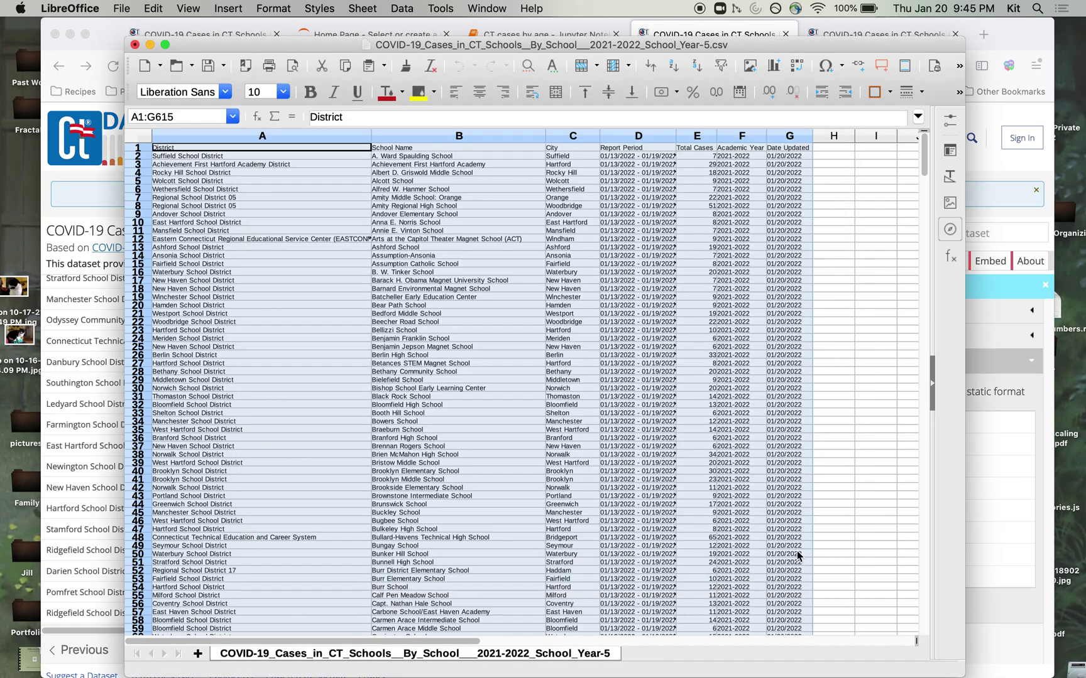
pyautogui.click(691, 414)
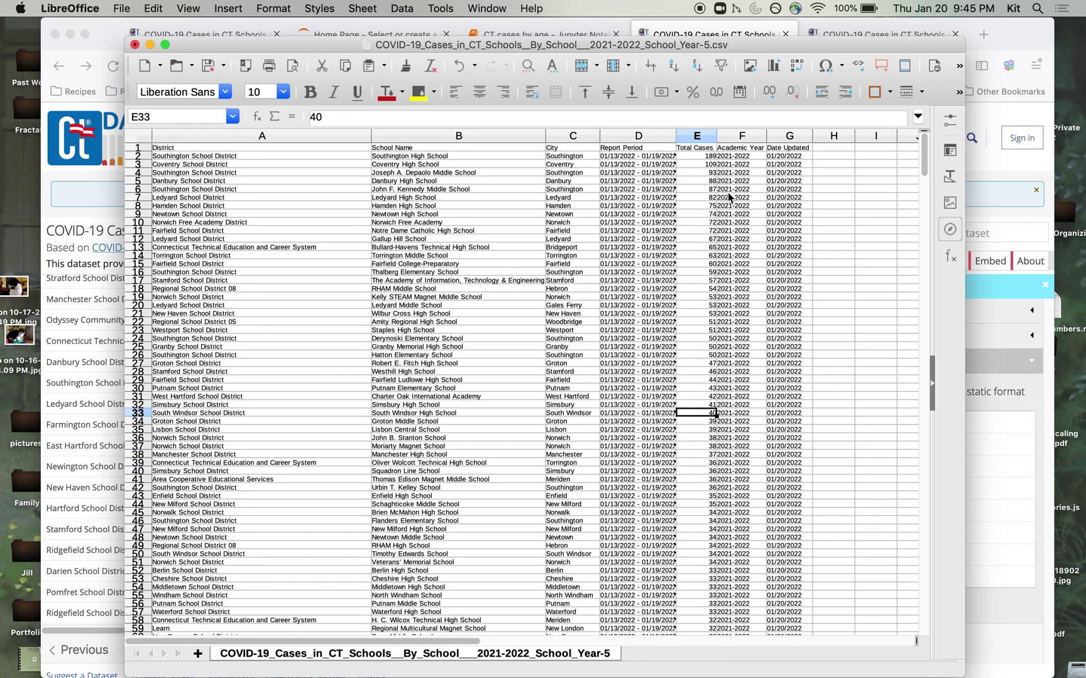